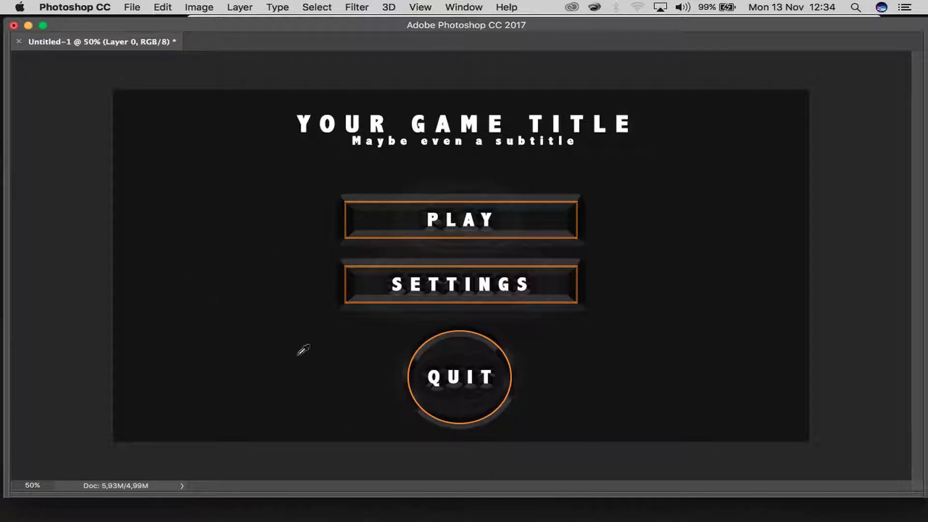
Switch to Finder and open the Lu UI ASSETS folder from Downloads
click(28, 26)
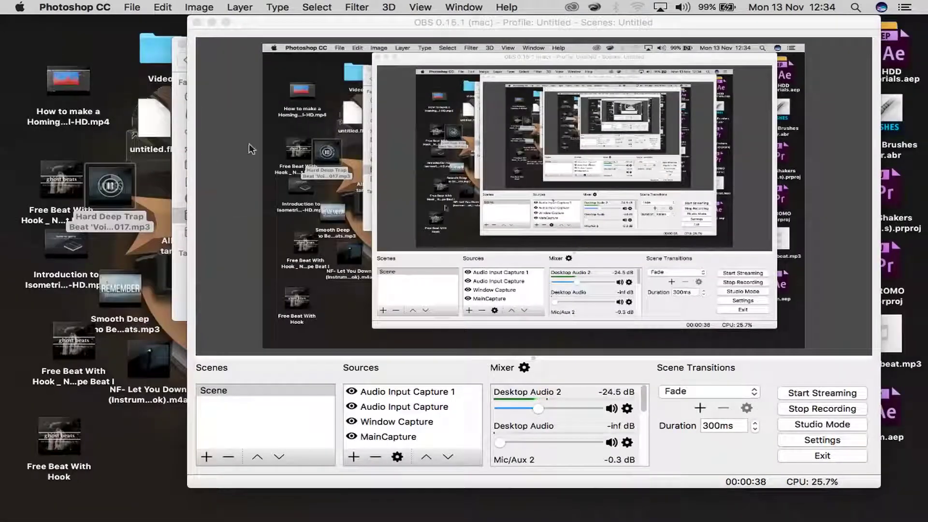
click(211, 23)
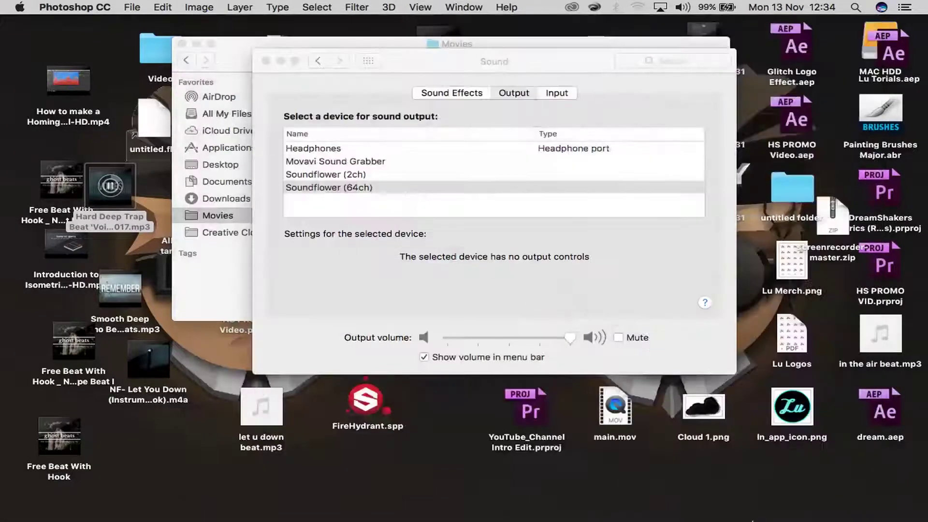
click(211, 274)
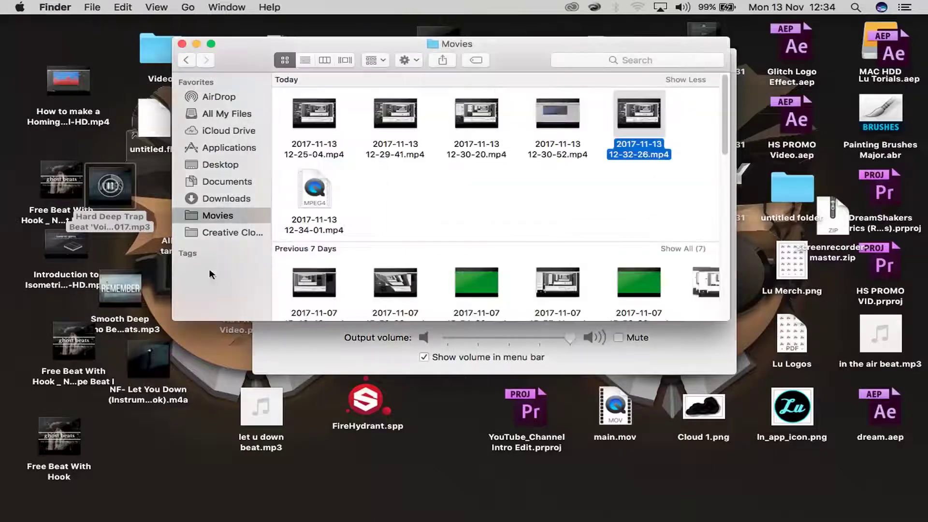
click(225, 195)
double_click(313, 121)
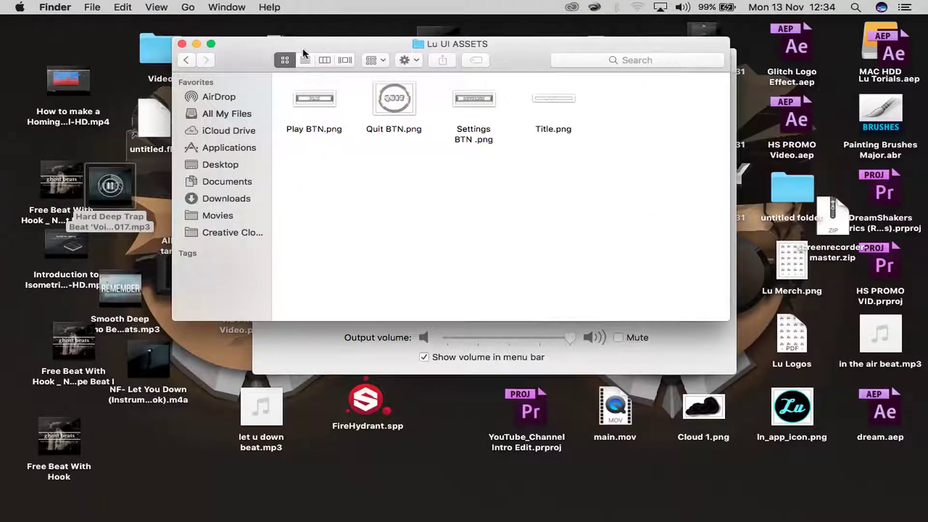
Switch to Unity and arrange its window beside the Lu UI ASSETS folder so both are accessible
drag(323, 56, 178, 125)
drag(500, 232, 140, 145)
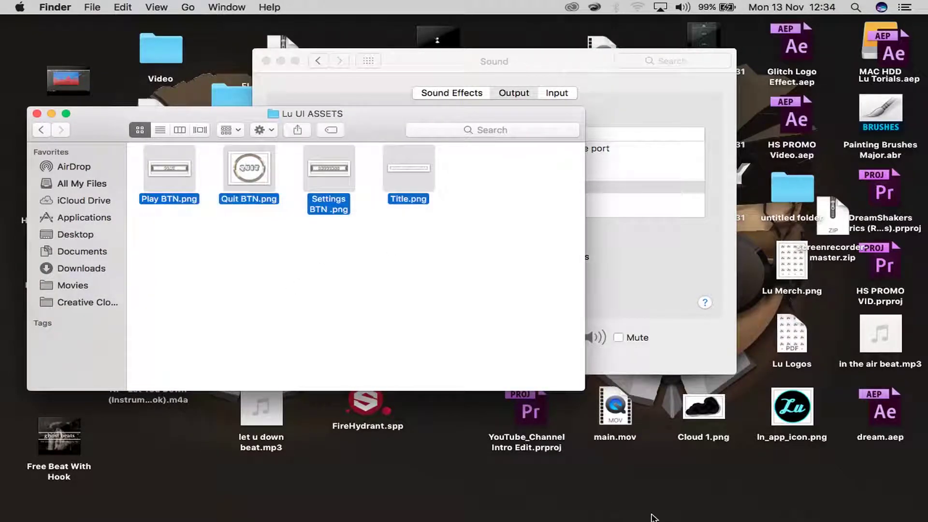
mouse_move(638, 520)
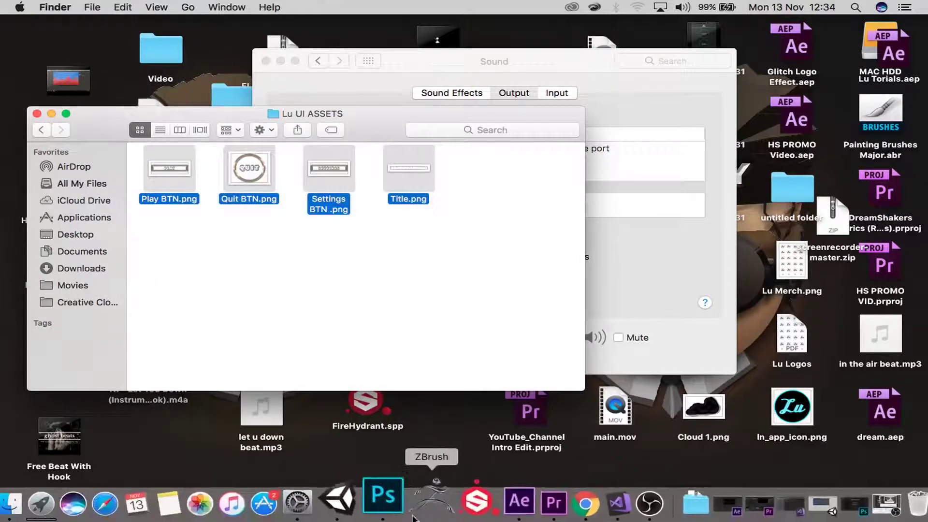
click(341, 501)
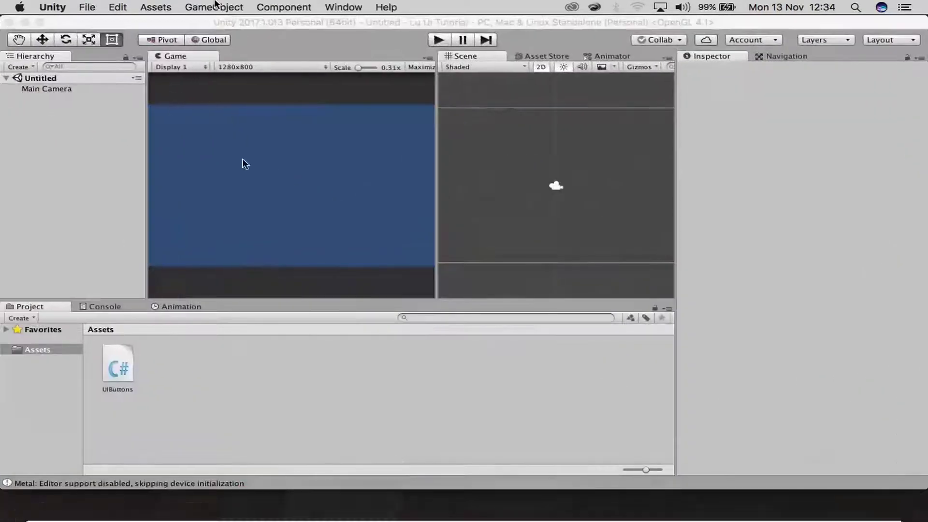
drag(179, 28, 438, 27)
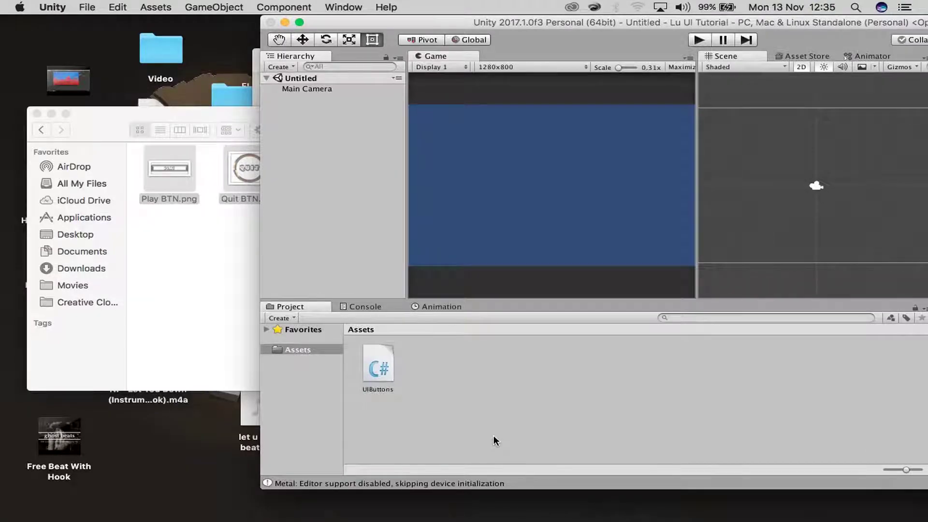
Import the Play BTN, Quit BTN, Settings BTN and Title images from the folder into the Unity project's Assets
click(213, 286)
drag(445, 170, 125, 172)
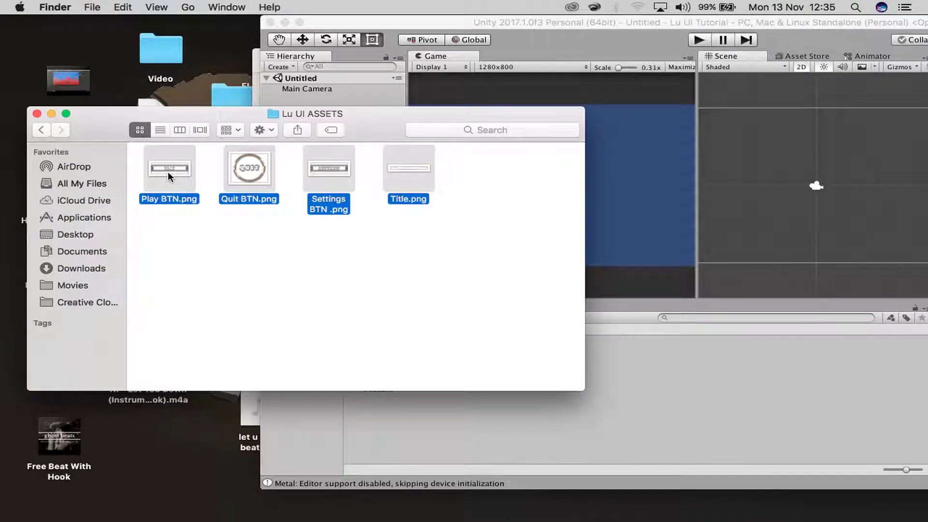
drag(167, 172, 478, 420)
click(481, 421)
drag(177, 164, 450, 366)
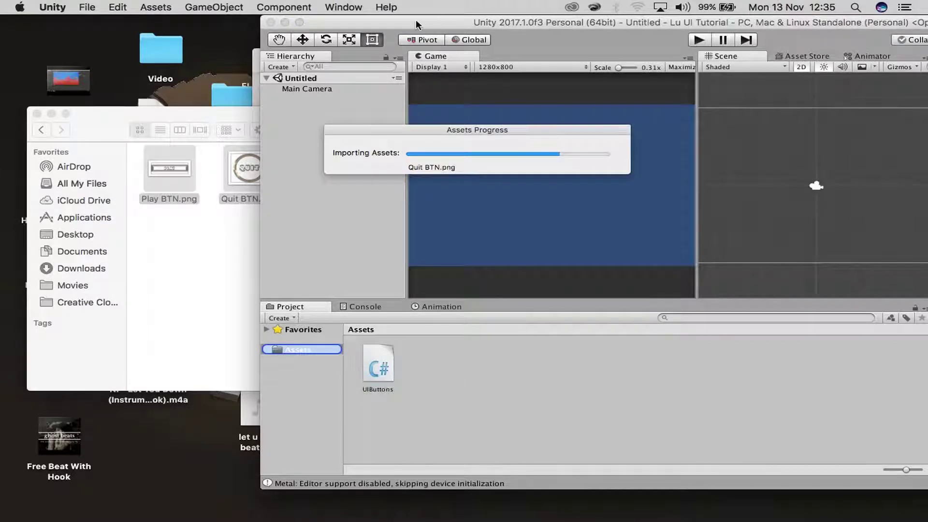
drag(417, 24, 192, 6)
Select the Main Camera, then look up the hex code of the foreground colour in Photoshop and return to Unity
click(76, 90)
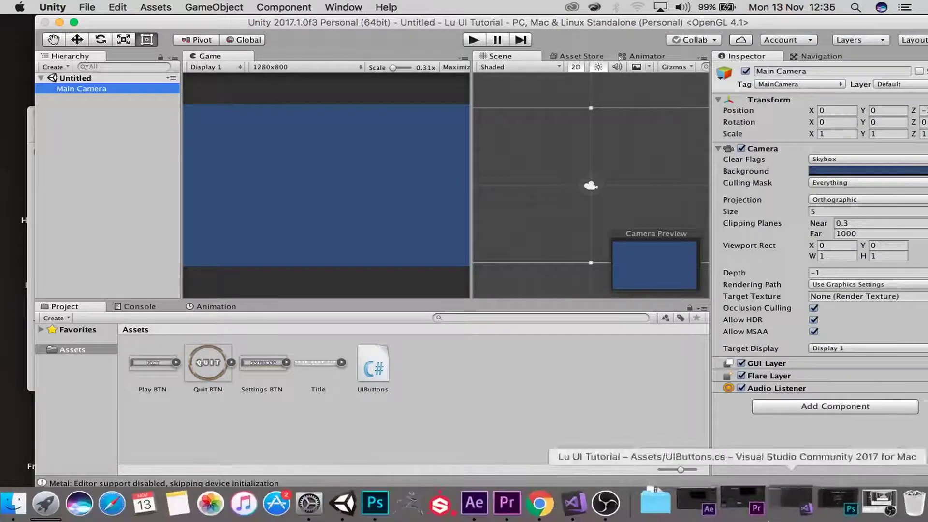
click(815, 512)
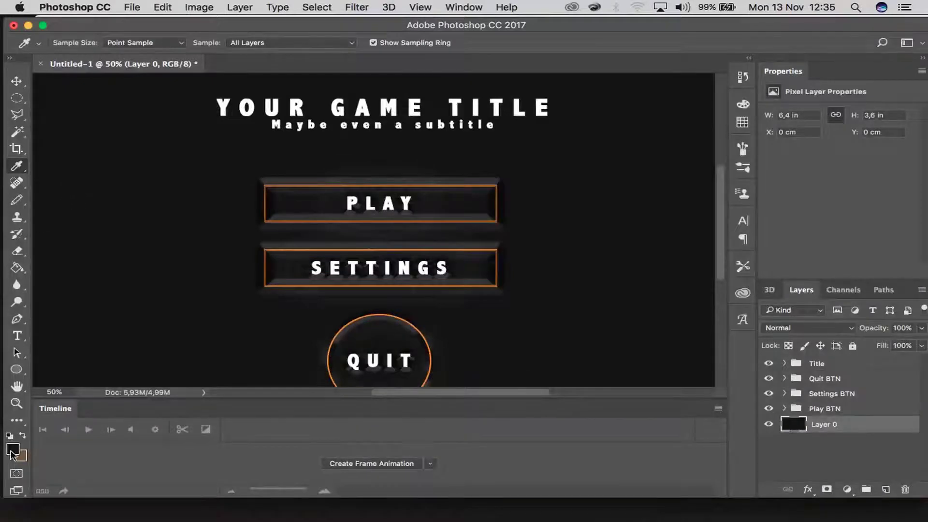
click(12, 451)
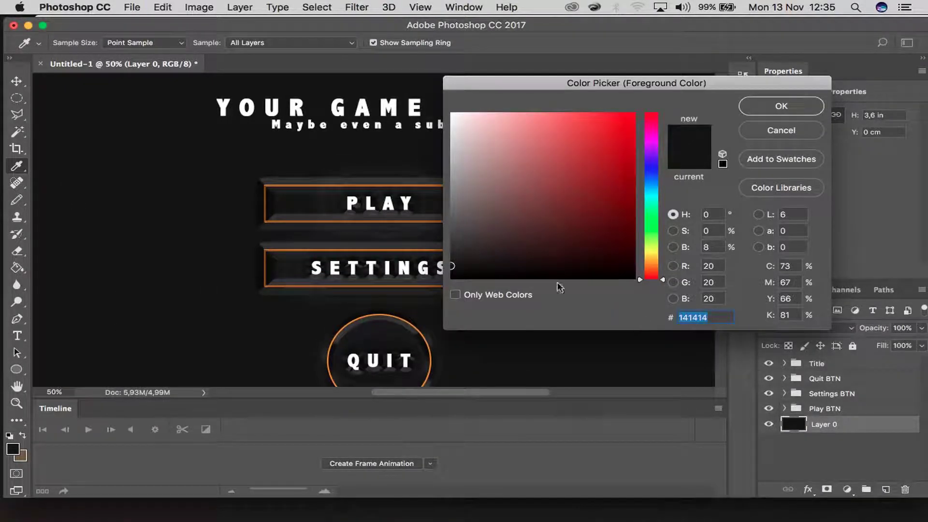
click(776, 130)
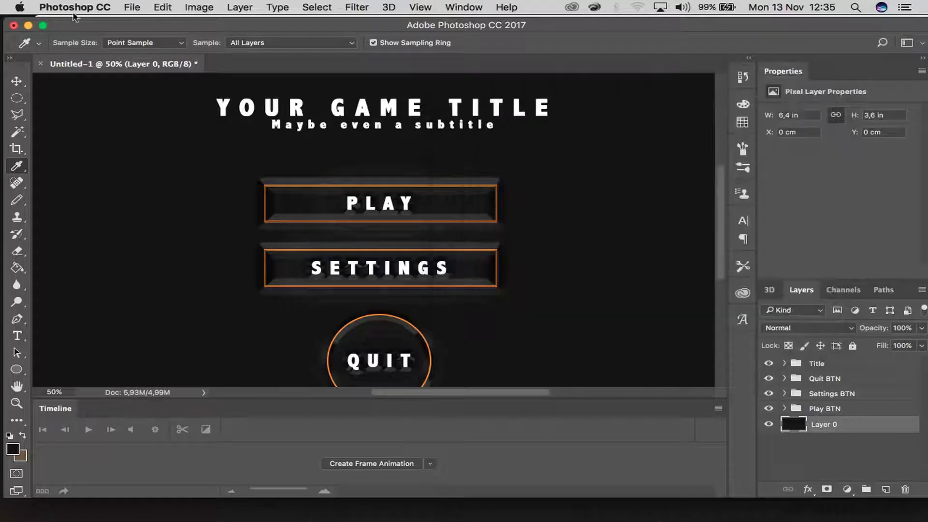
click(28, 25)
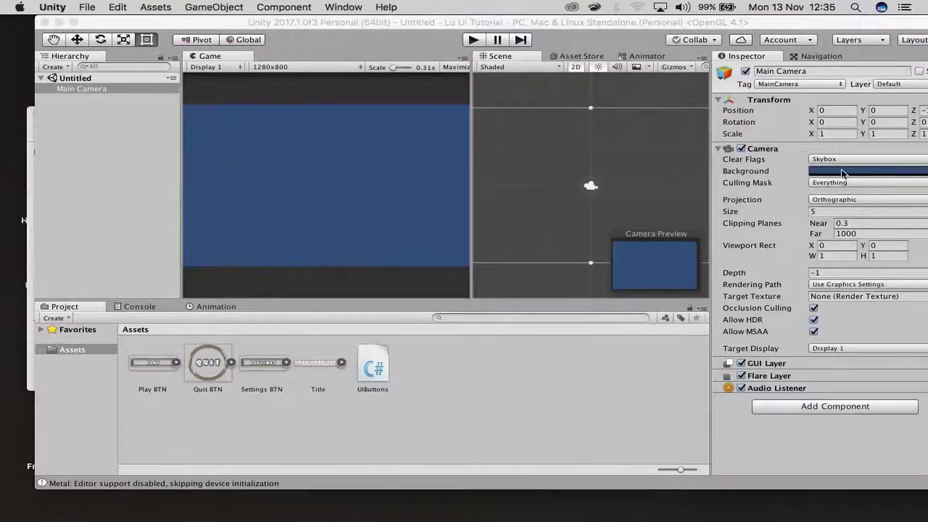
Set the Main Camera's background colour to hex 141414
click(843, 174)
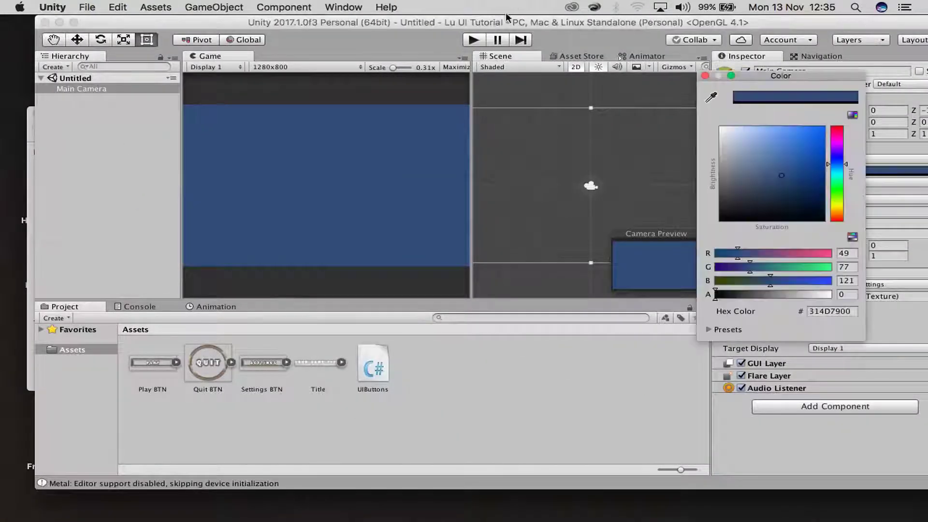
click(852, 311)
text(141414)
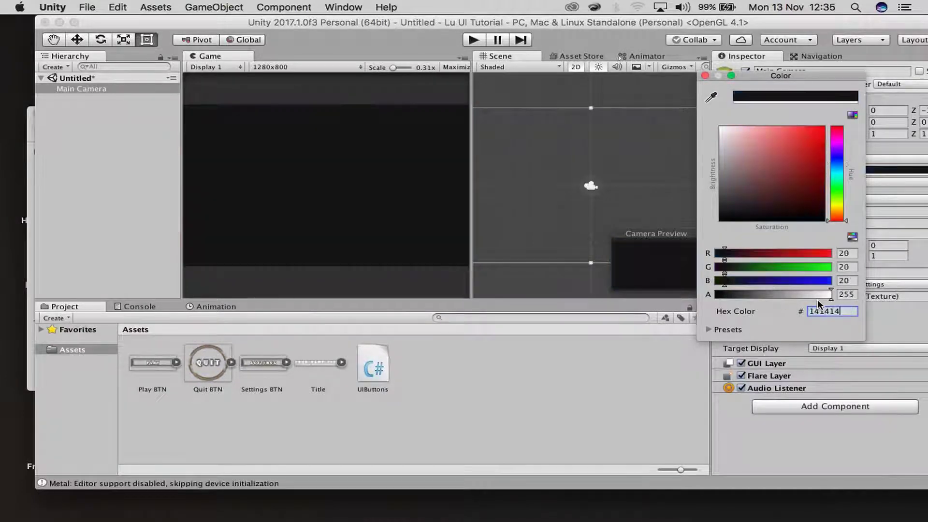
click(705, 76)
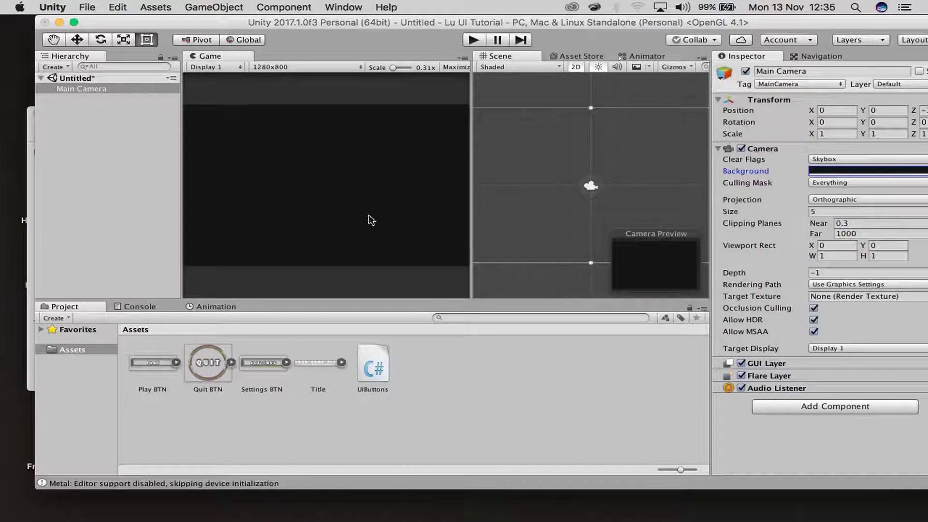
Add a UI Button to the scene hierarchy and bring the whole editor window into view
click(133, 133)
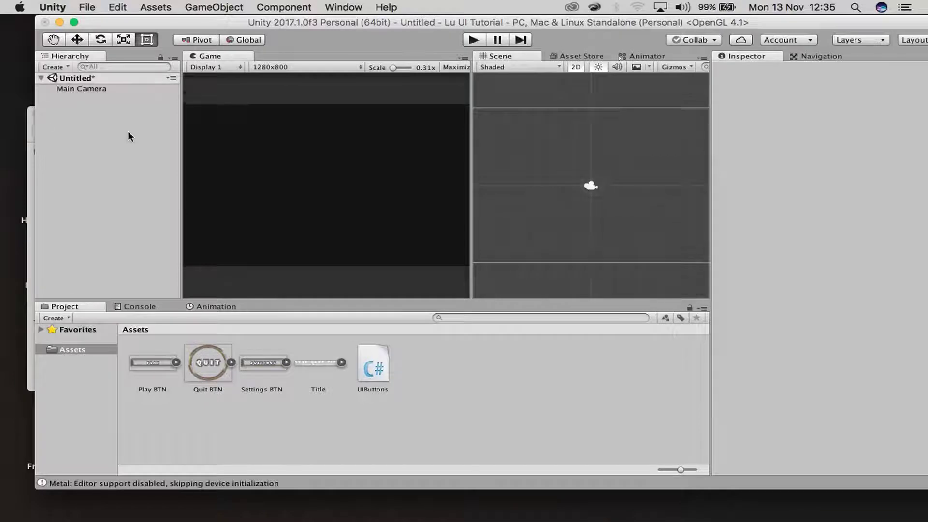
right_click(68, 120)
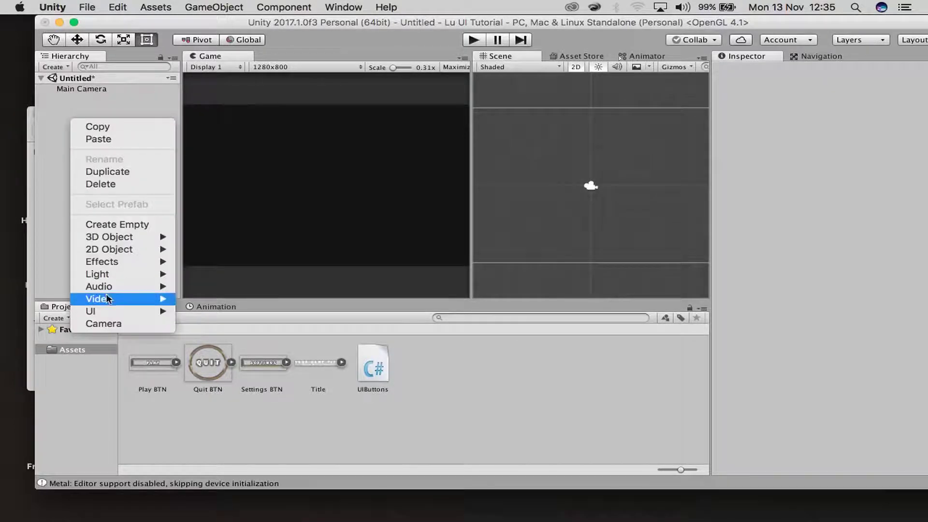
mouse_move(117, 315)
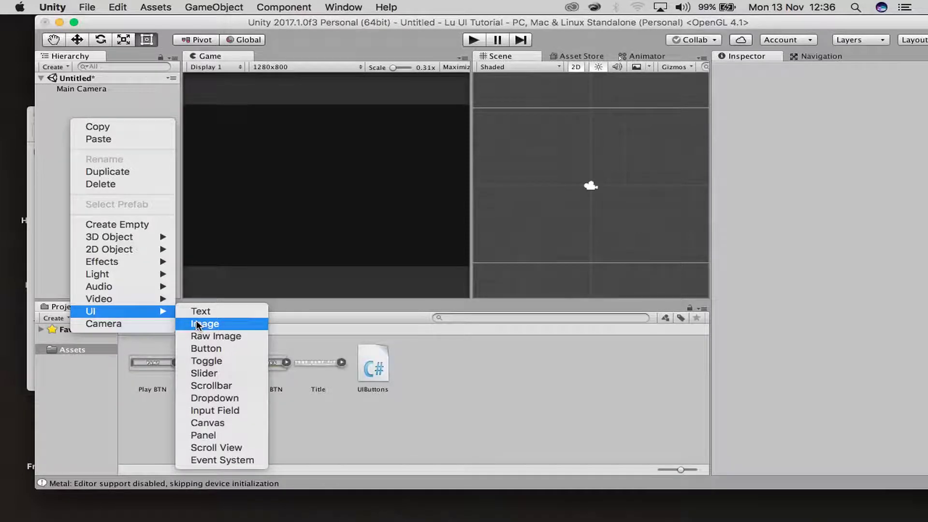
click(202, 348)
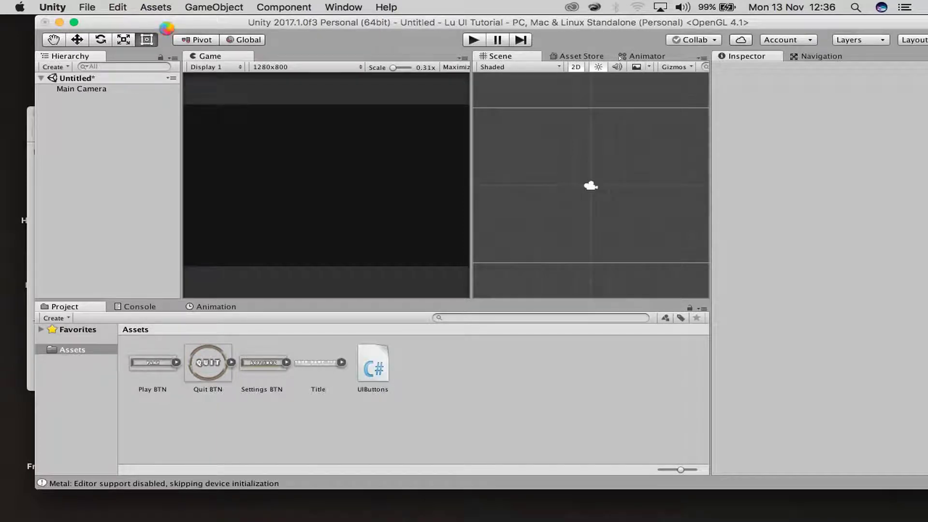
drag(230, 23, 198, 27)
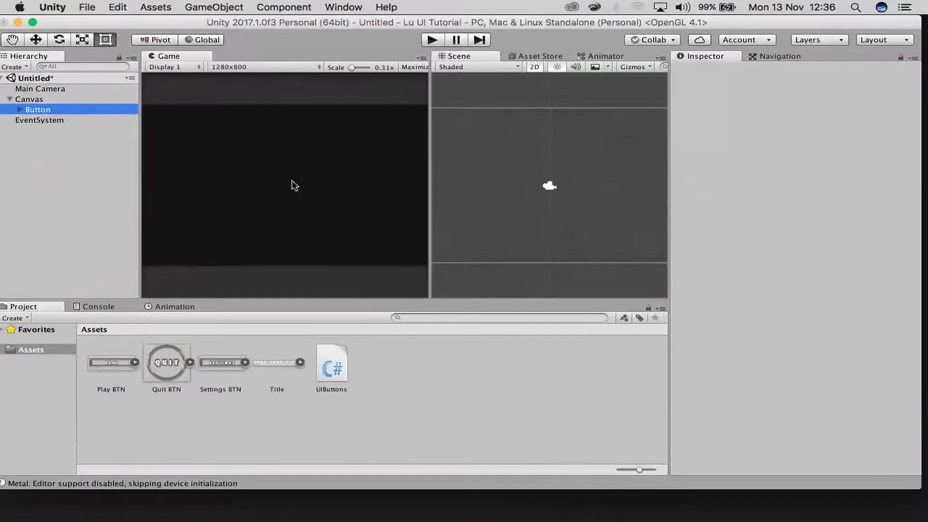
click(643, 500)
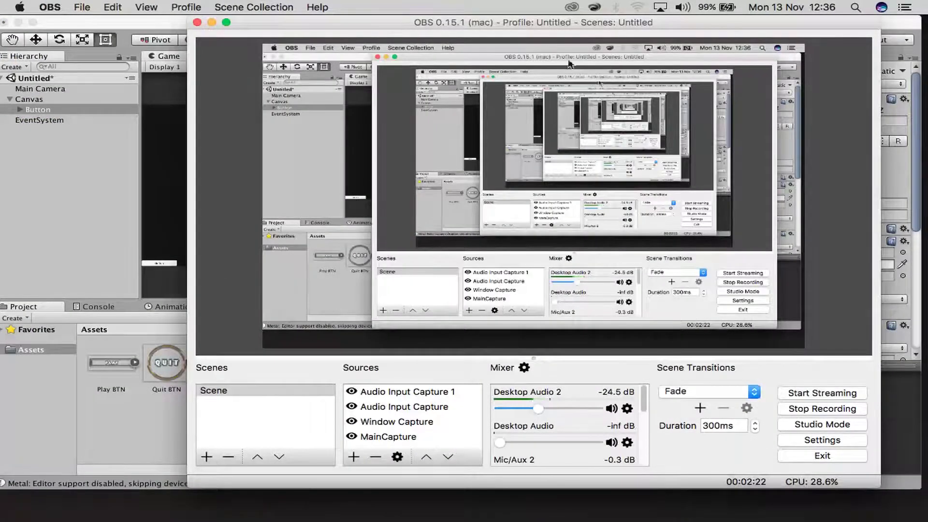
drag(535, 18, 563, 54)
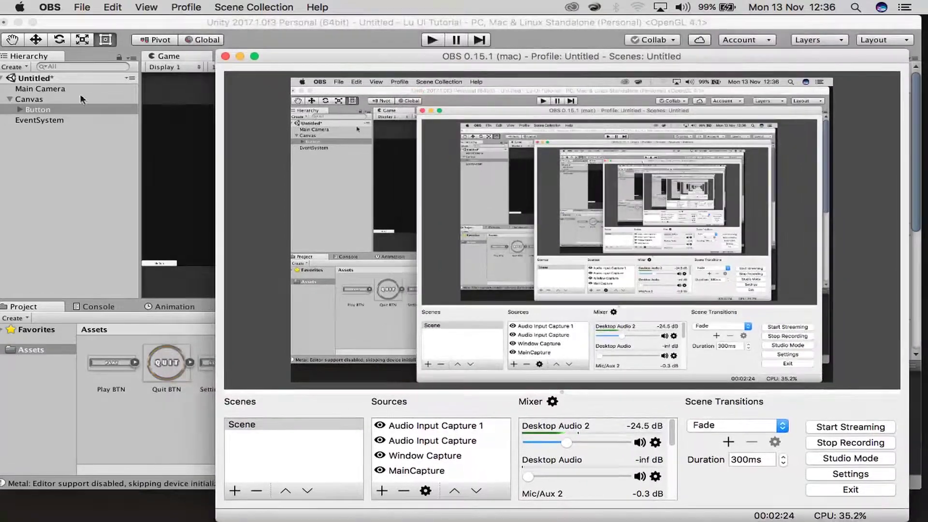
click(74, 243)
click(73, 243)
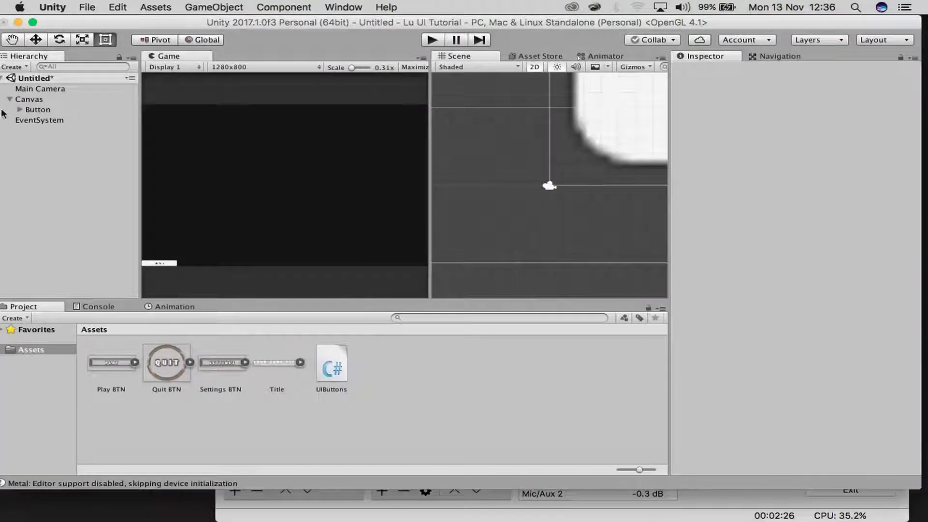
Move the button from the canvas corner to about Pos X -201, Pos Y 0
double_click(41, 110)
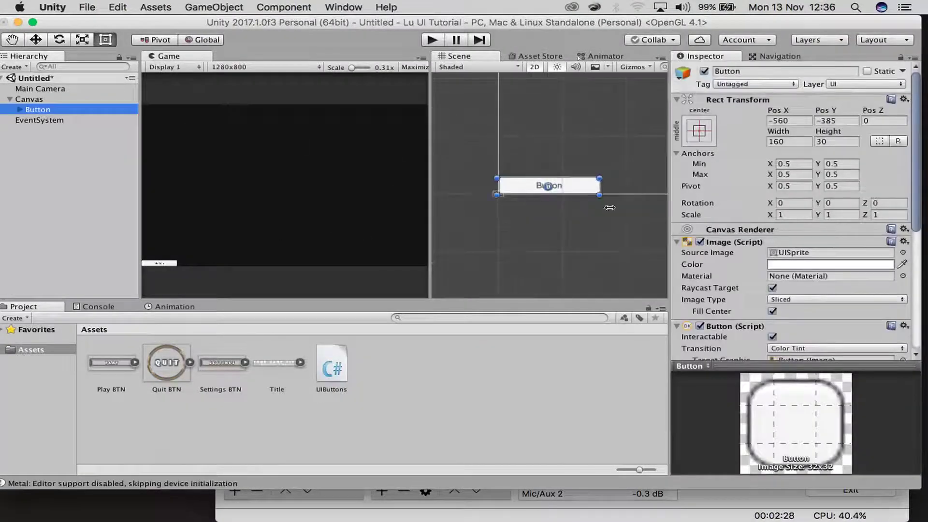
scroll(594, 164, down, 3)
middle_drag(590, 133, 622, 222)
drag(576, 241, 706, 115)
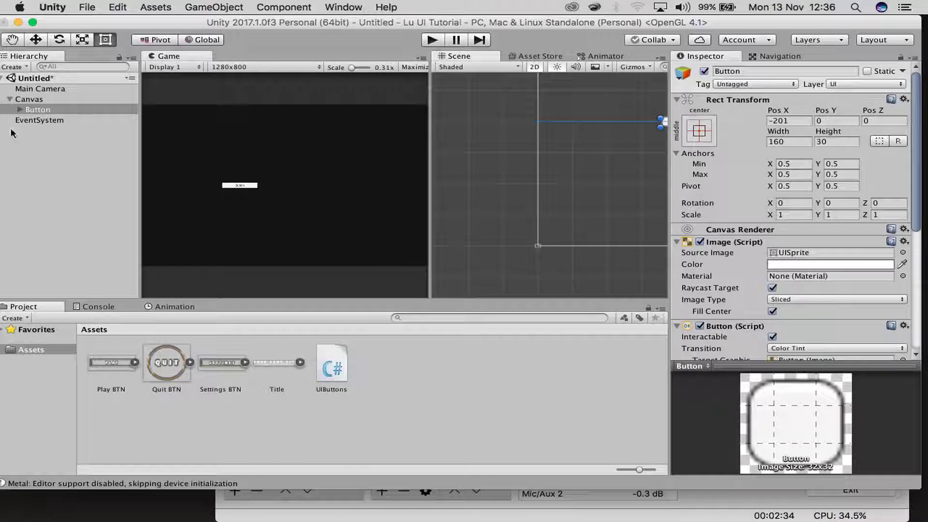
Enlarge the button in the scene to a width of about 296 and a height of about 55.5
double_click(38, 109)
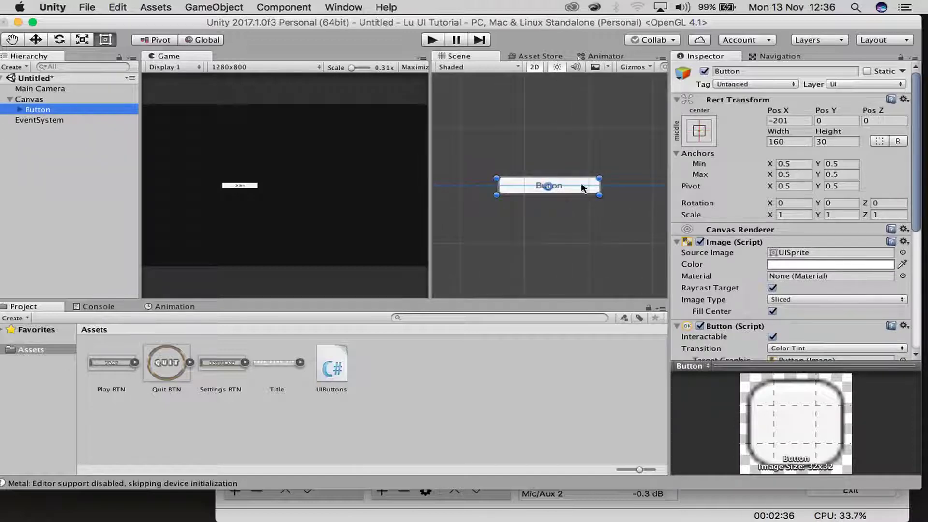
drag(599, 195, 651, 218)
middle_drag(610, 227, 552, 214)
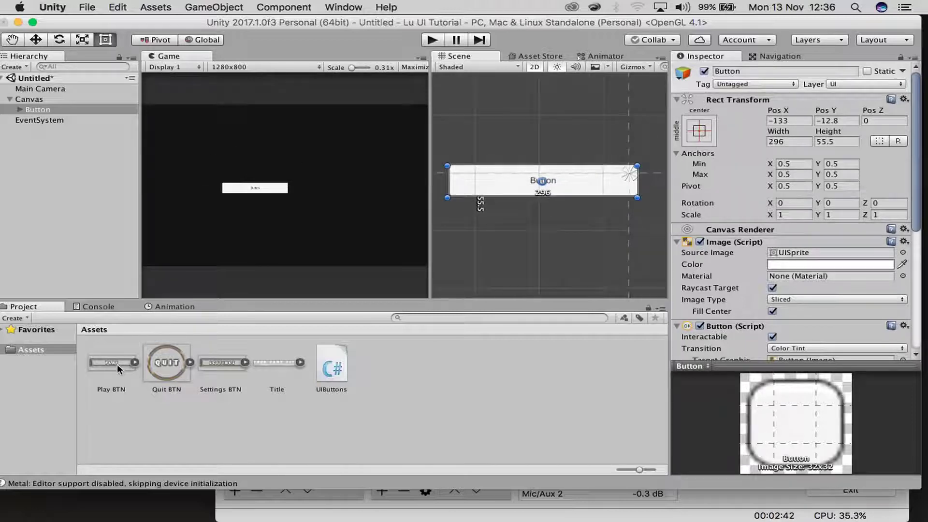
Clear the button's default source image and assign the Play BTN sprite in its place
click(792, 253)
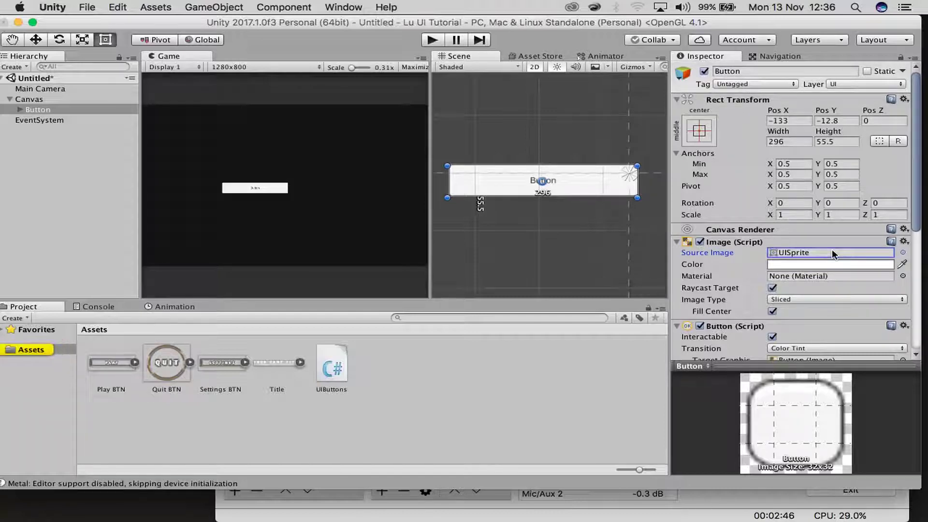
key(BackSpace)
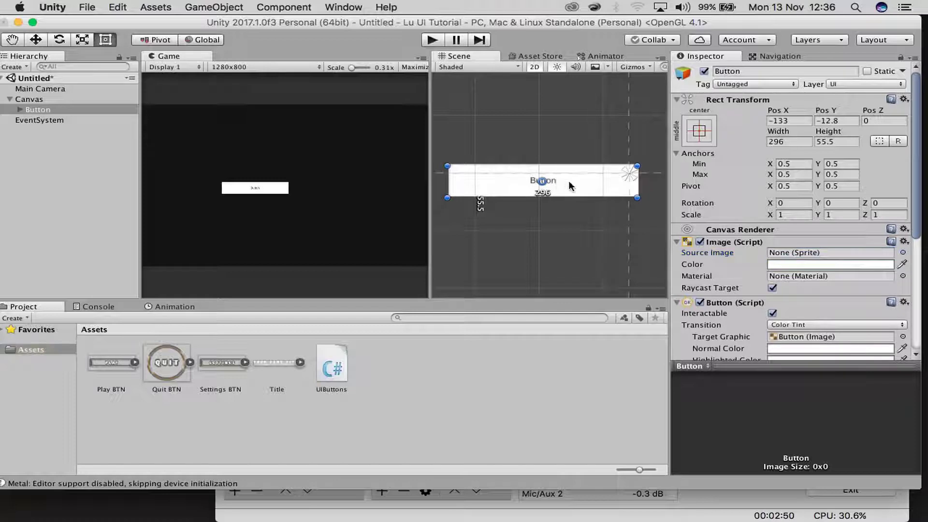
click(496, 195)
click(29, 99)
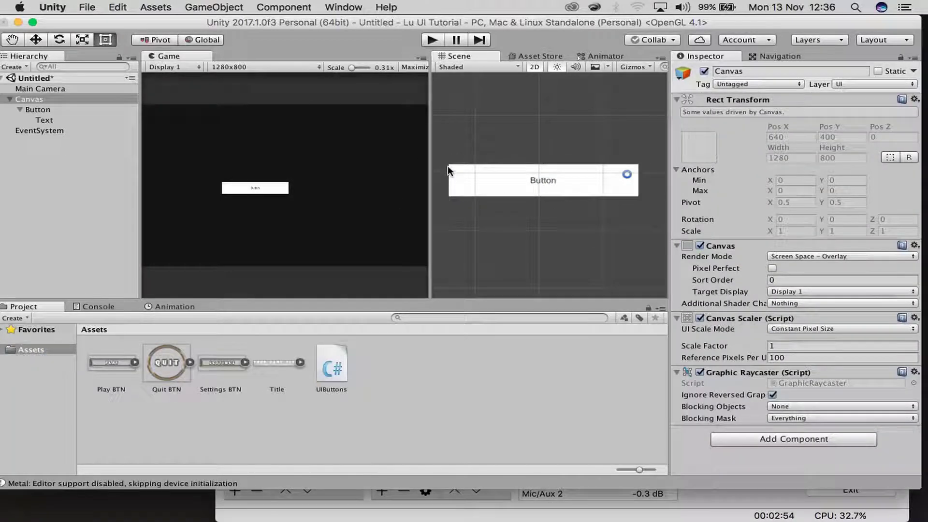
click(65, 109)
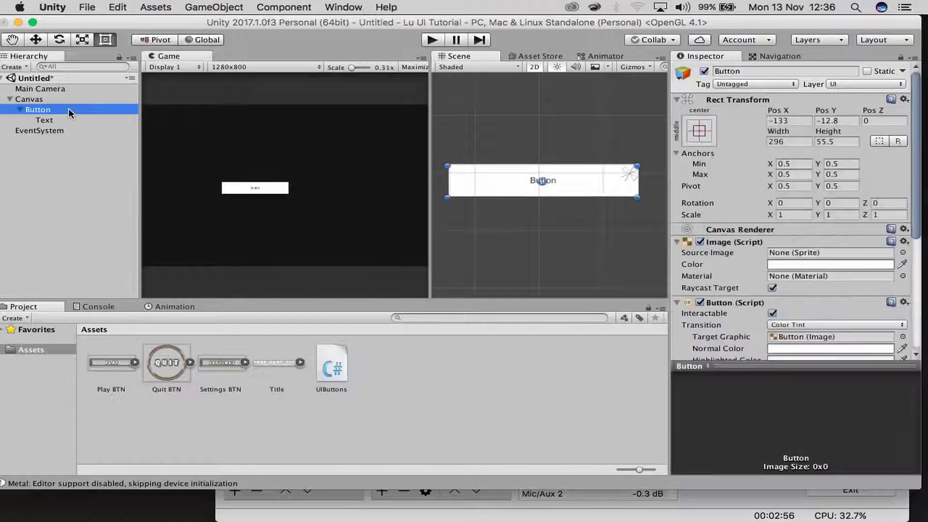
drag(112, 358, 821, 253)
scroll(547, 182, down, 6)
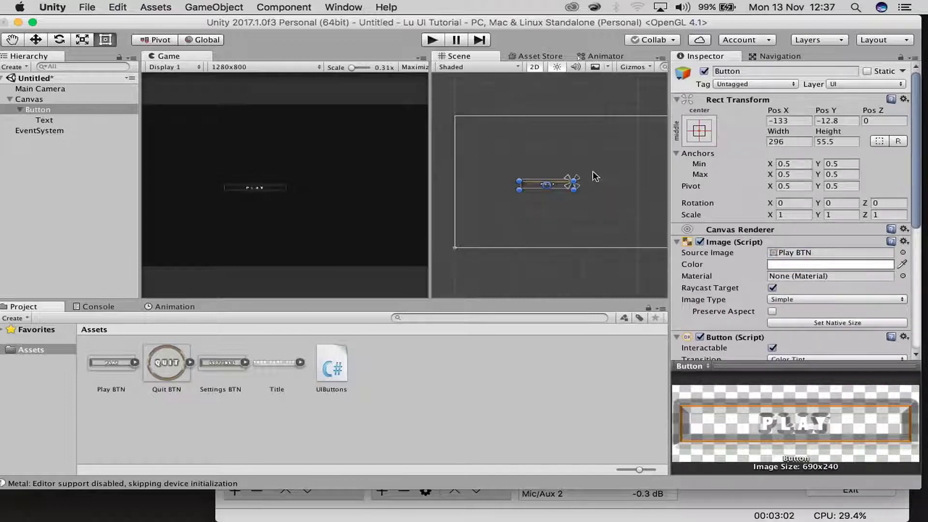
Enlarge the play button to about 582.8 wide by 183 high and delete its child Text object
drag(574, 189, 610, 161)
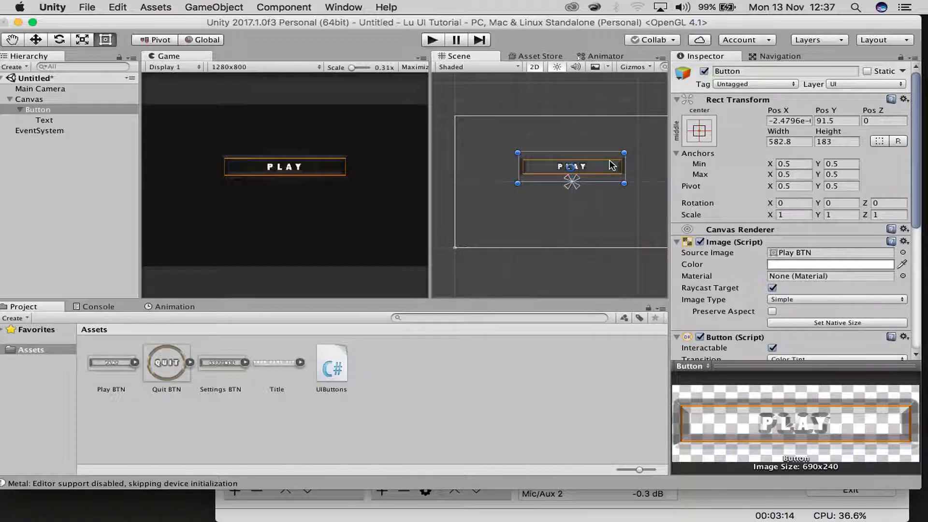
click(29, 120)
right_click(30, 120)
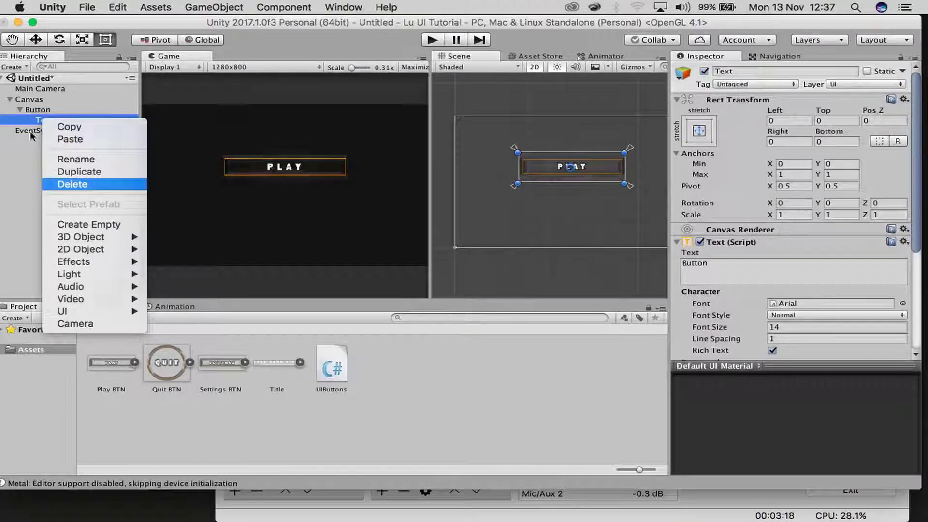
click(72, 183)
Duplicate the play button and move the copy straight down to about Pos Y -56
click(39, 110)
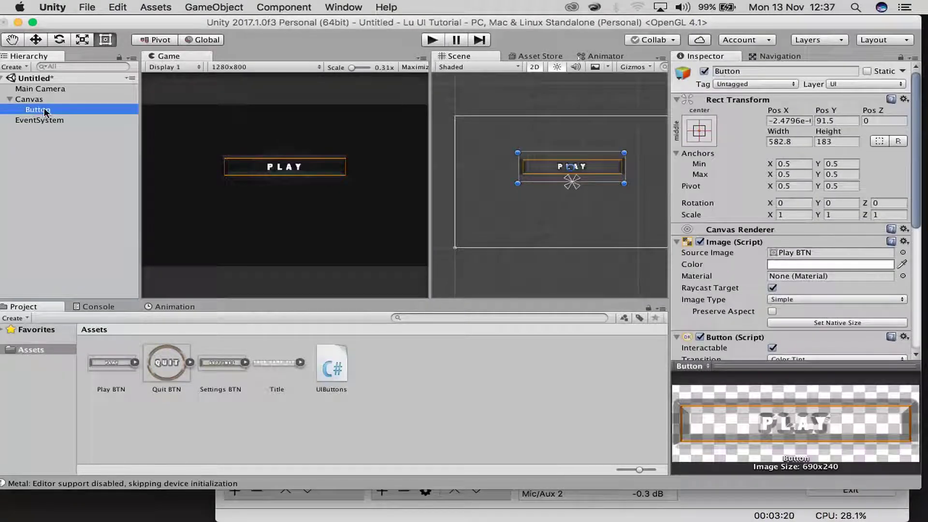
right_click(64, 115)
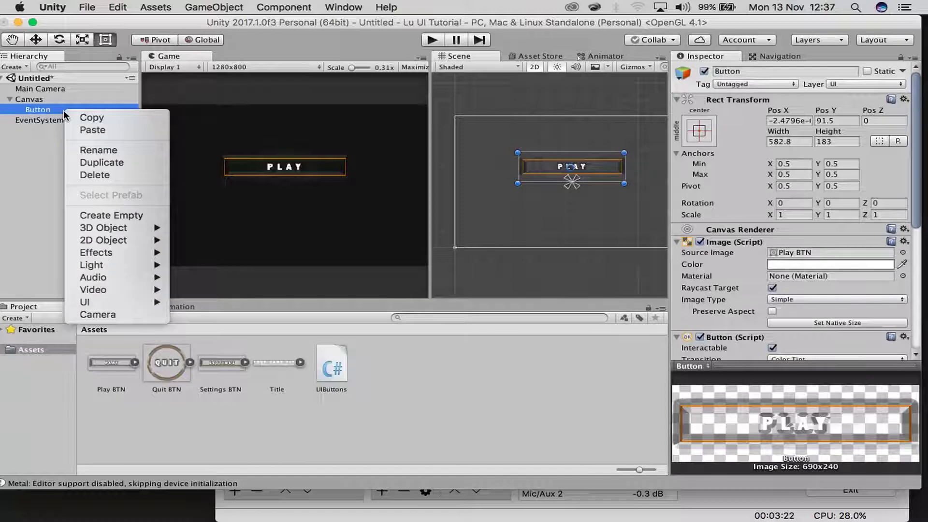
click(102, 162)
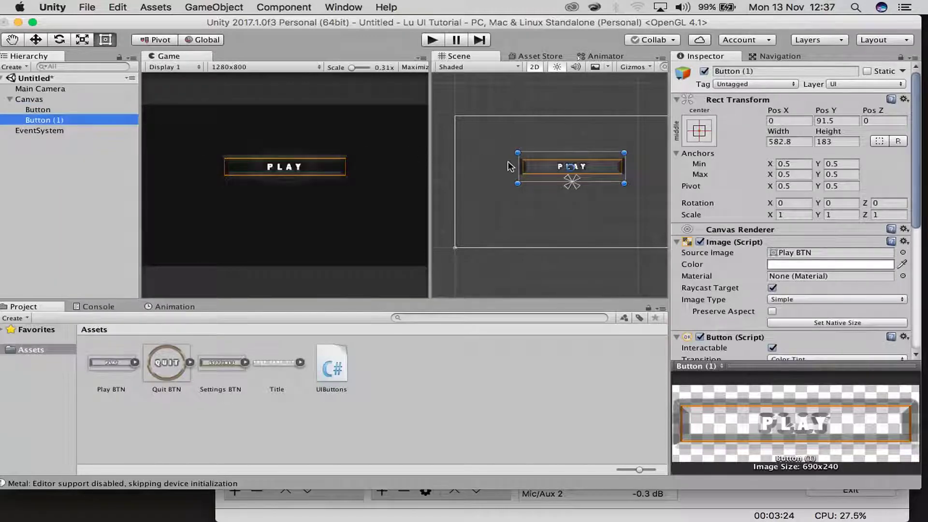
key(w)
drag(572, 109, 573, 133)
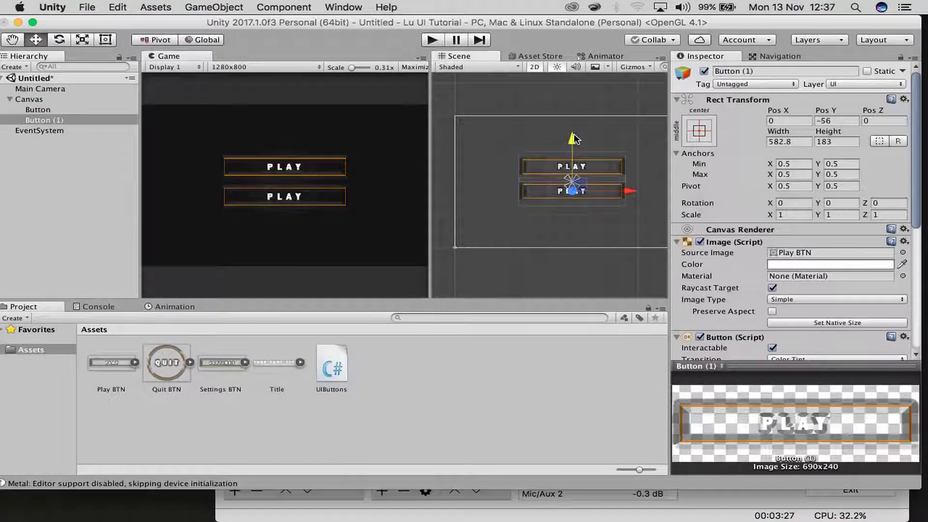
Duplicate the second button and move the new copy below it to about Pos Y -195
right_click(57, 120)
click(87, 170)
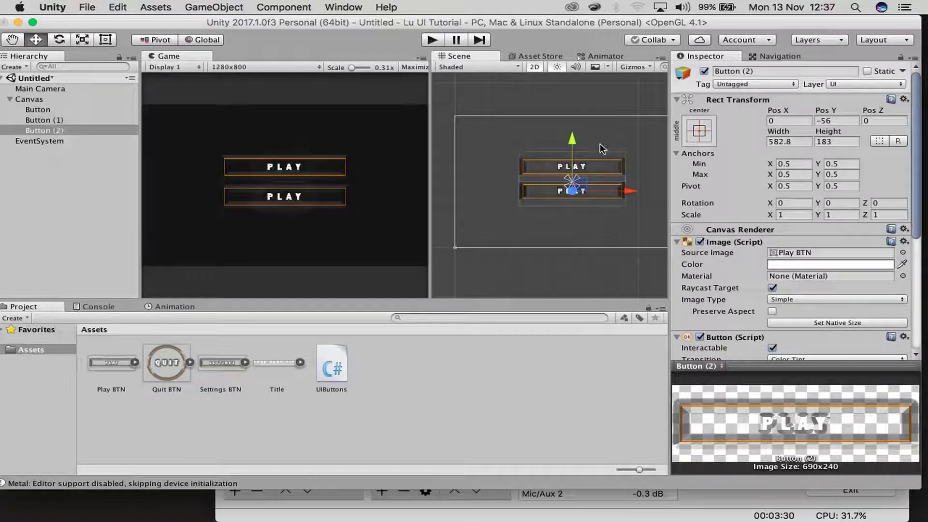
drag(572, 144, 573, 167)
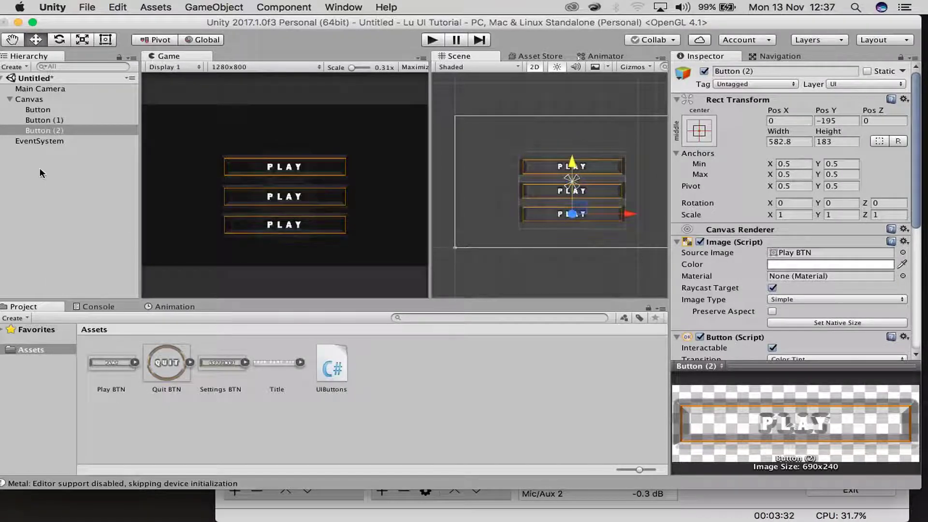
Assign the Settings BTN sprite to Button (1) and the Quit BTN sprite to Button (2) as source images
click(47, 121)
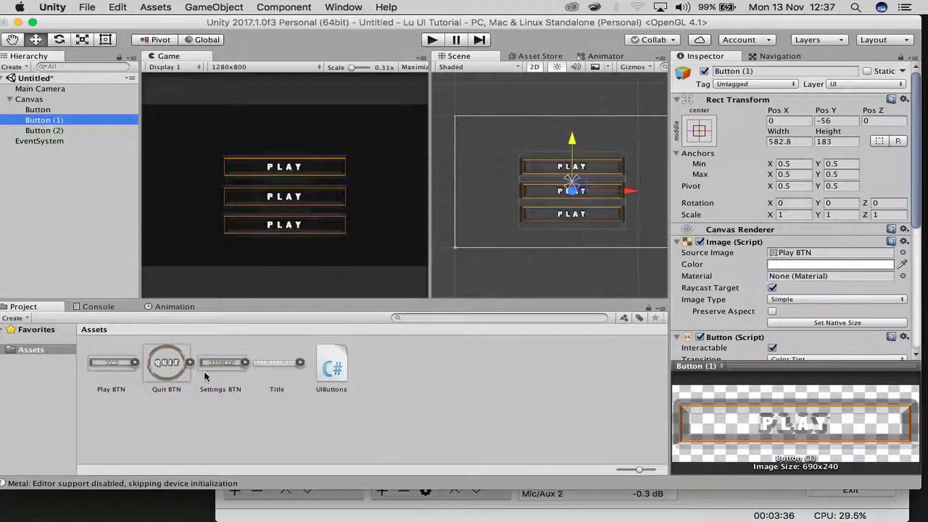
drag(216, 363, 815, 254)
click(41, 131)
drag(170, 382, 814, 253)
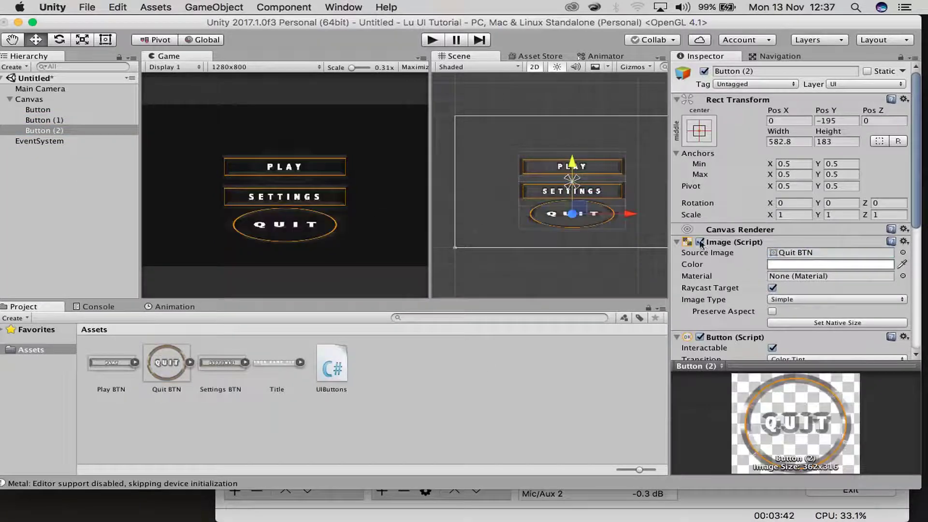
Scale the quit button to about X 0.41 and Y 1.08 so it looks round, and lower it to about Pos Y -243
key(e)
key(r)
drag(630, 217, 566, 220)
drag(571, 161, 572, 151)
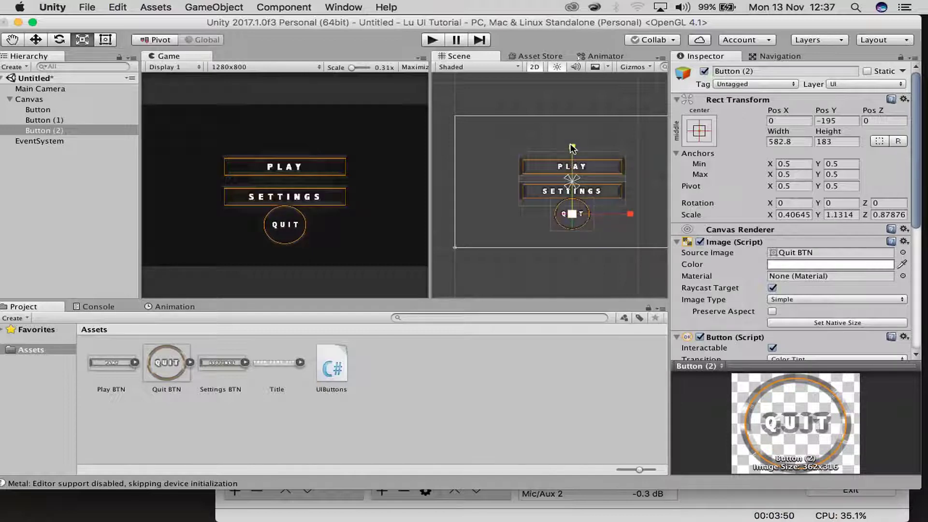
key(w)
drag(575, 176, 577, 180)
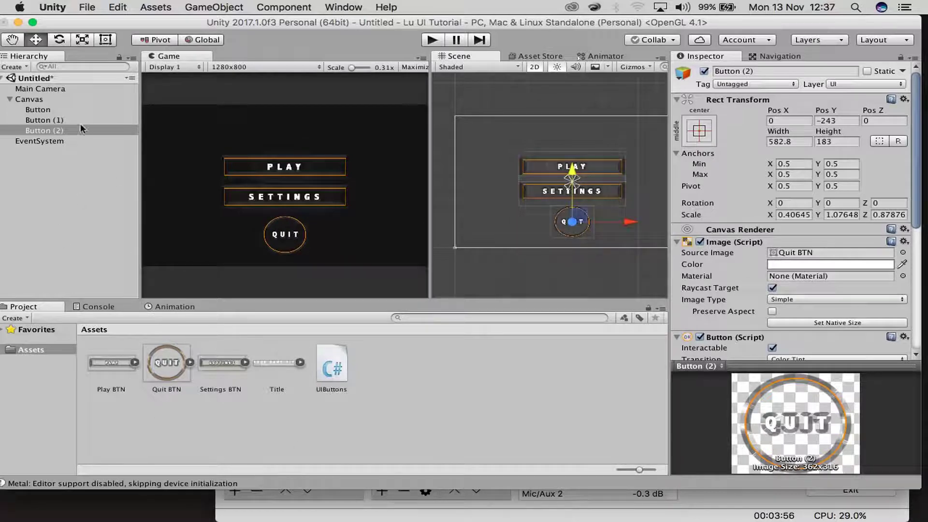
Add a UI Image to the Canvas and assign the Title sprite as its source image
right_click(62, 97)
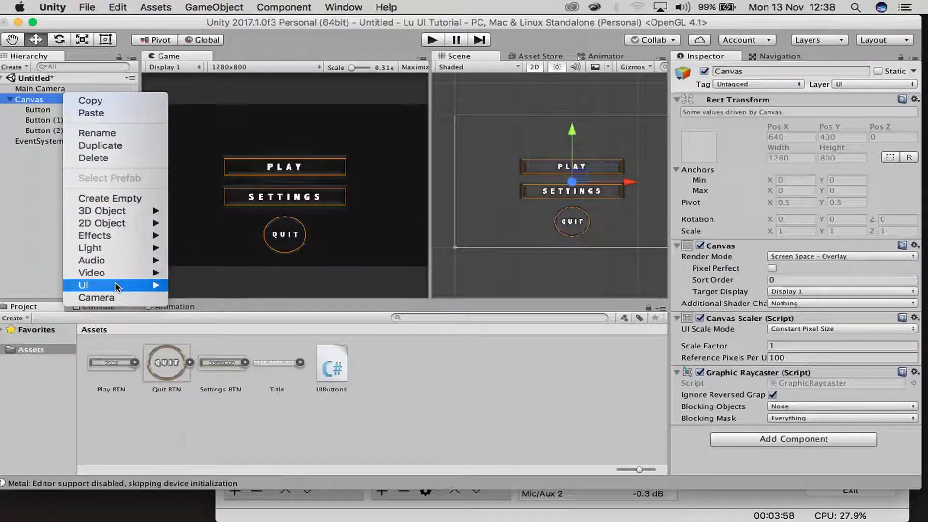
mouse_move(114, 285)
click(193, 297)
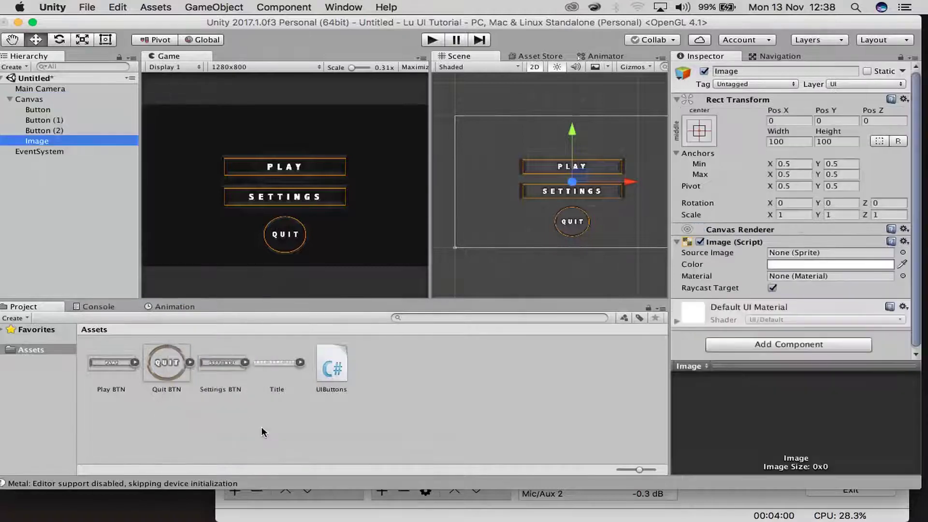
drag(277, 361, 810, 254)
Scale the title image to about X 9.05 and Y 0.81 and move it above the buttons to about Pos Y 291
key(e)
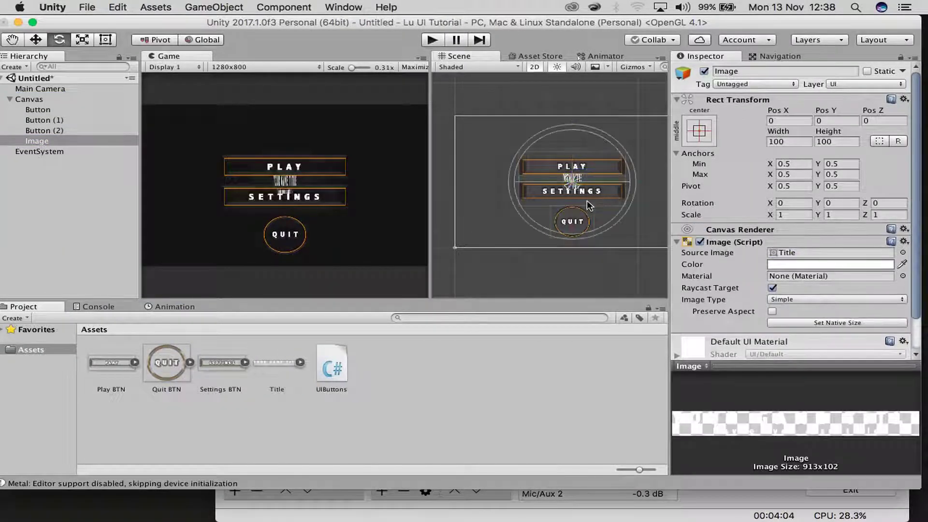
key(r)
drag(624, 181, 776, 188)
drag(572, 129, 581, 85)
key(w)
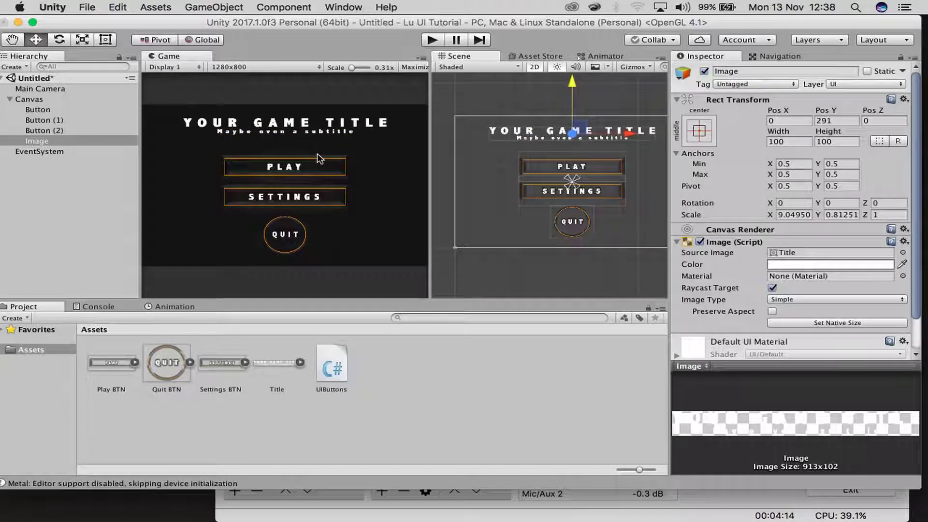
Check the menu layout in the maximized Game view and restore the normal editor layout
key(shift+space)
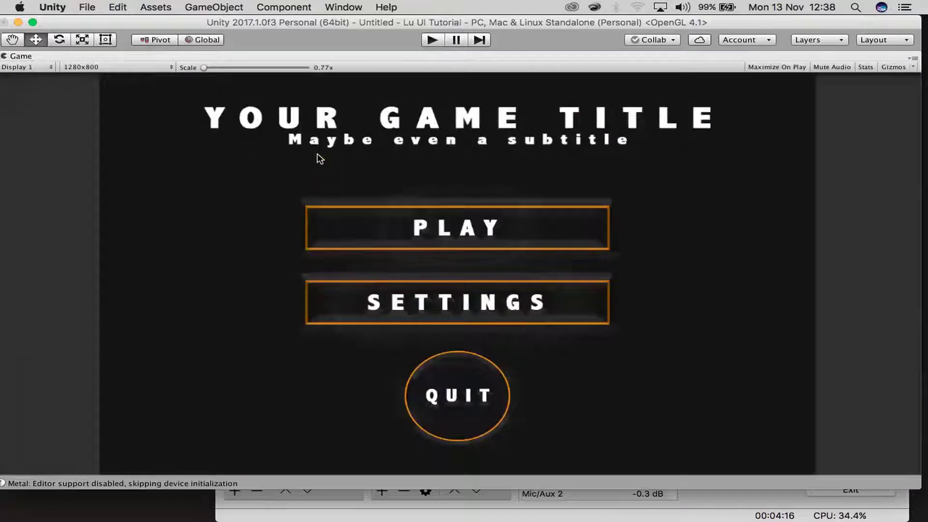
key(shift+space)
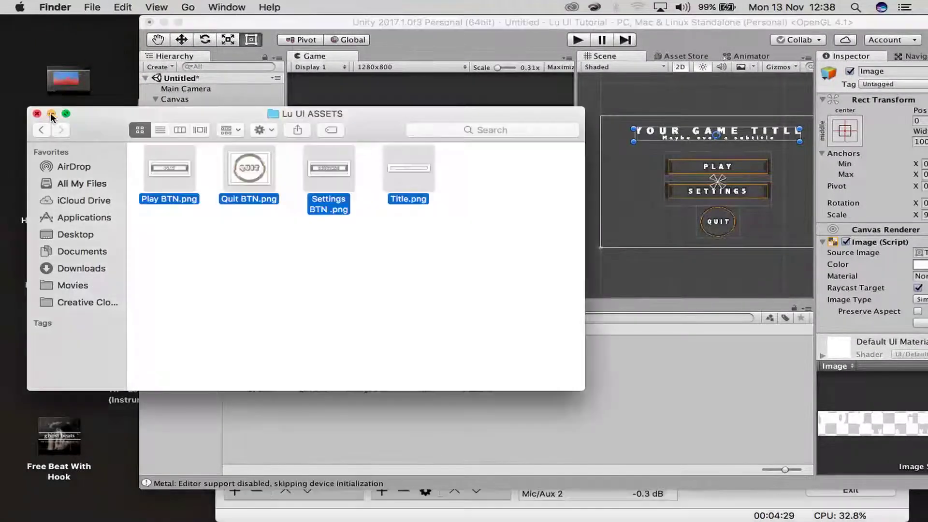
Minimize the Finder assets window and move the Unity window back so the whole editor is in view
click(52, 113)
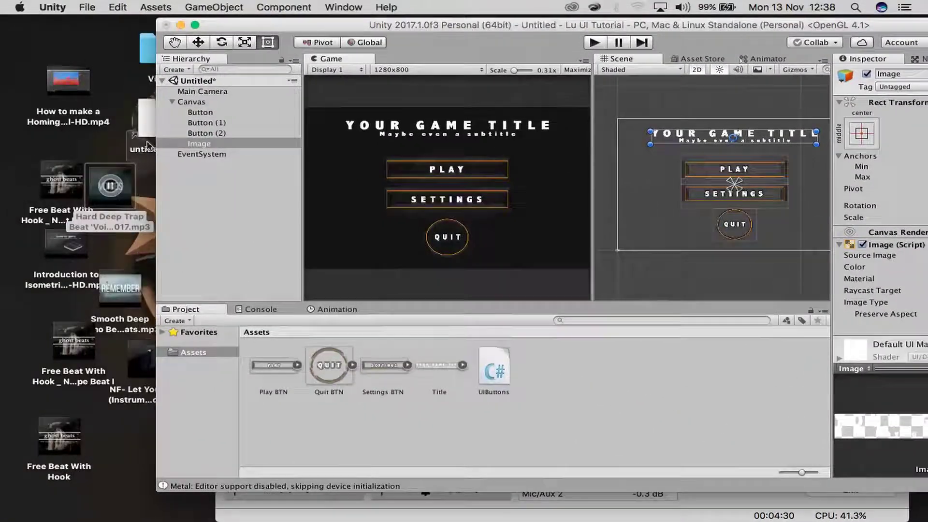
click(115, 253)
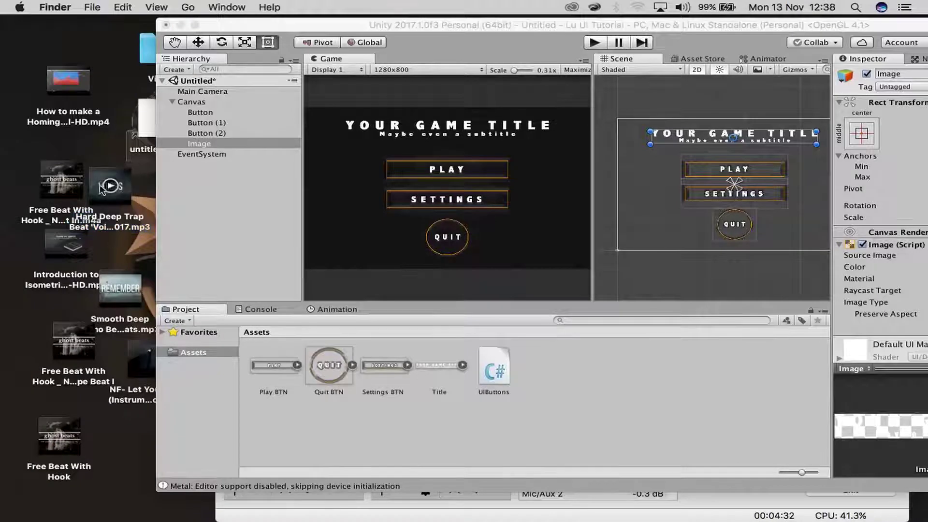
drag(354, 20, 193, 18)
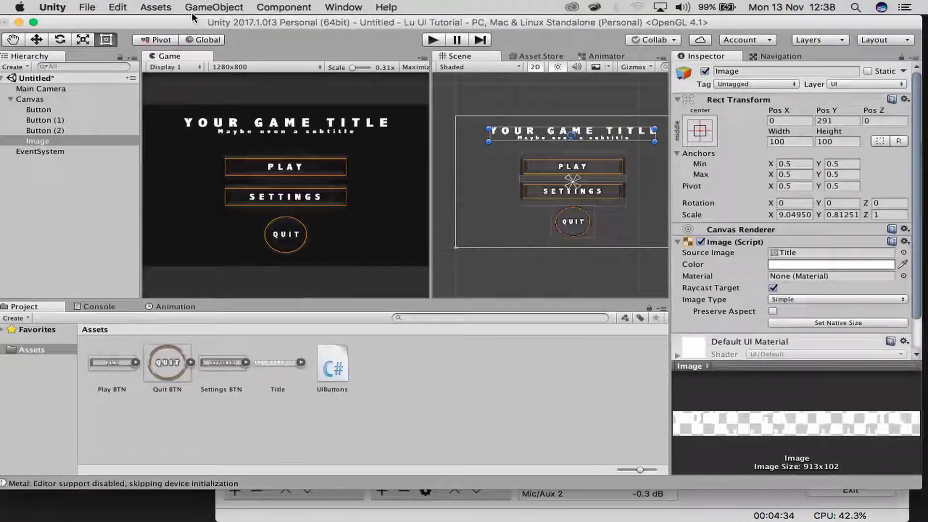
Keep the Canvas render mode at Screen Space - Overlay and set its UI Scale Mode to Scale With Screen Size
click(34, 101)
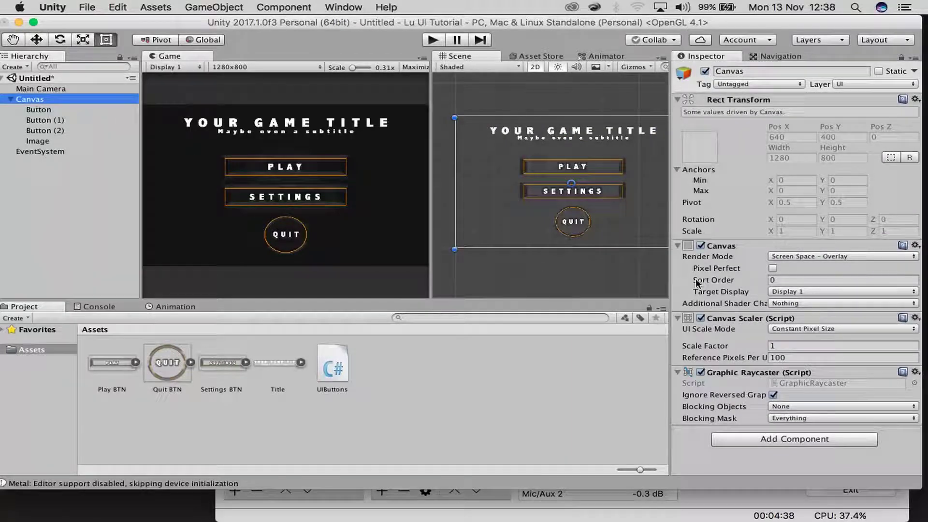
click(799, 261)
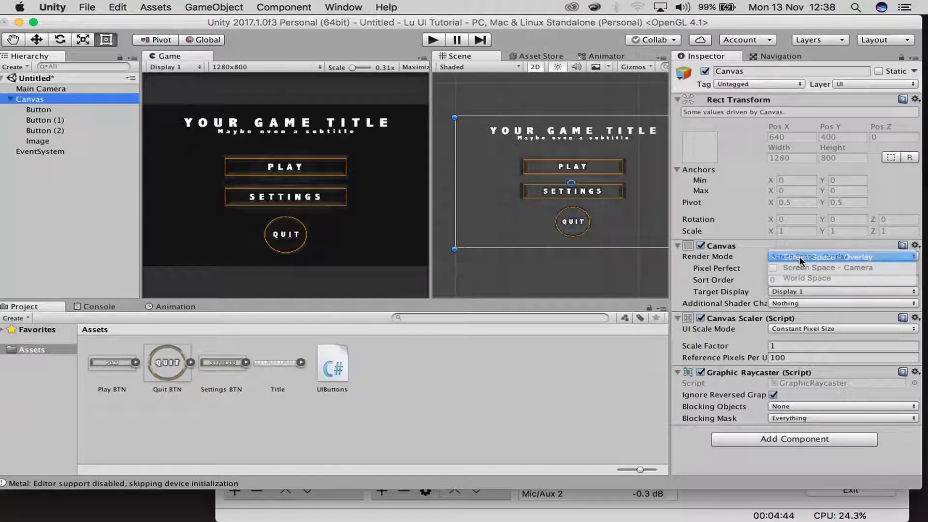
click(800, 258)
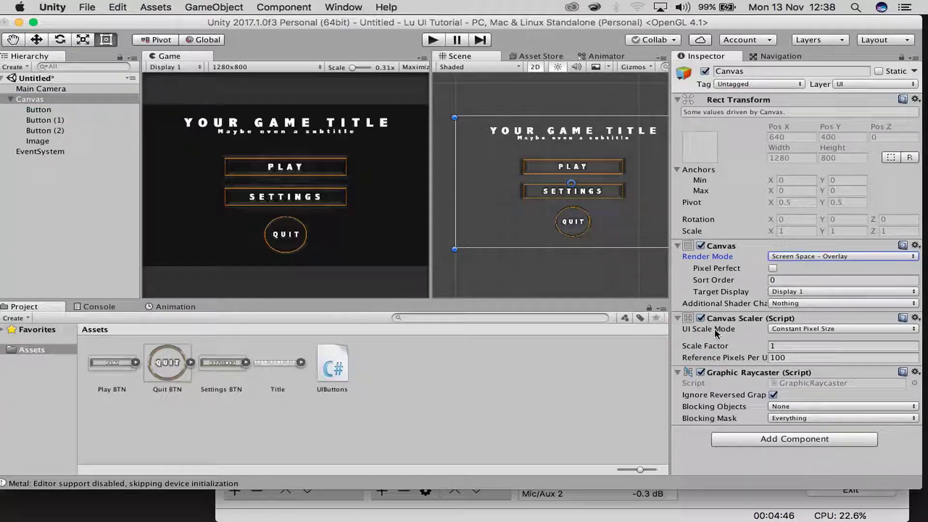
click(783, 329)
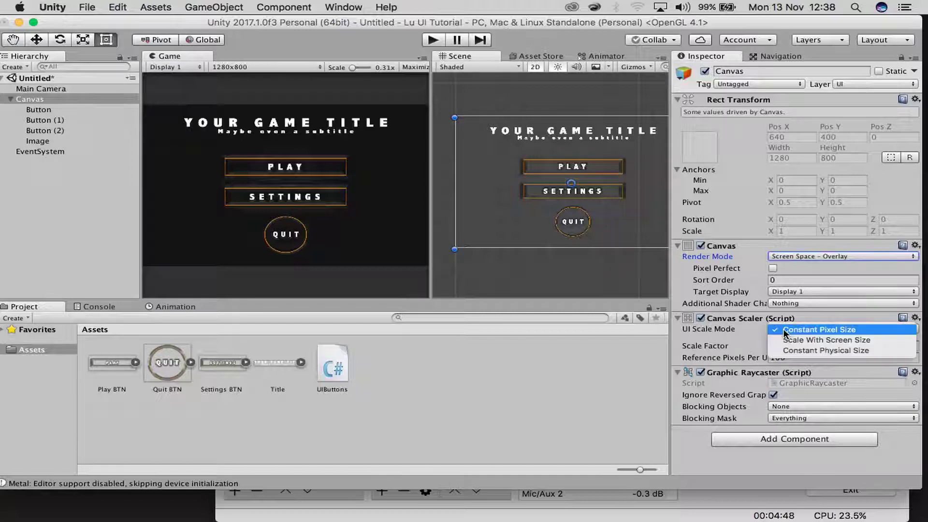
click(791, 340)
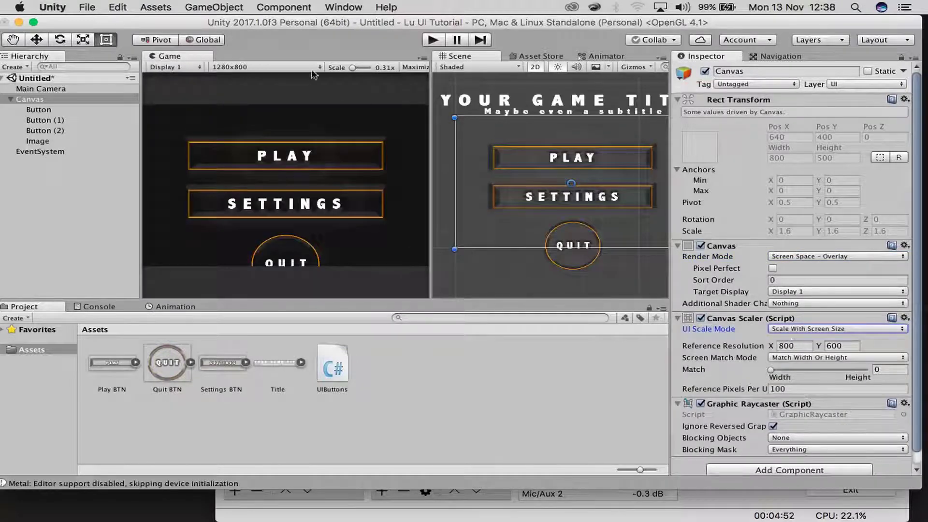
Shrink all three buttons and the title image together to fit the canvas, with the settings button about 361.2 by 113.4
click(43, 110)
shift+click(39, 141)
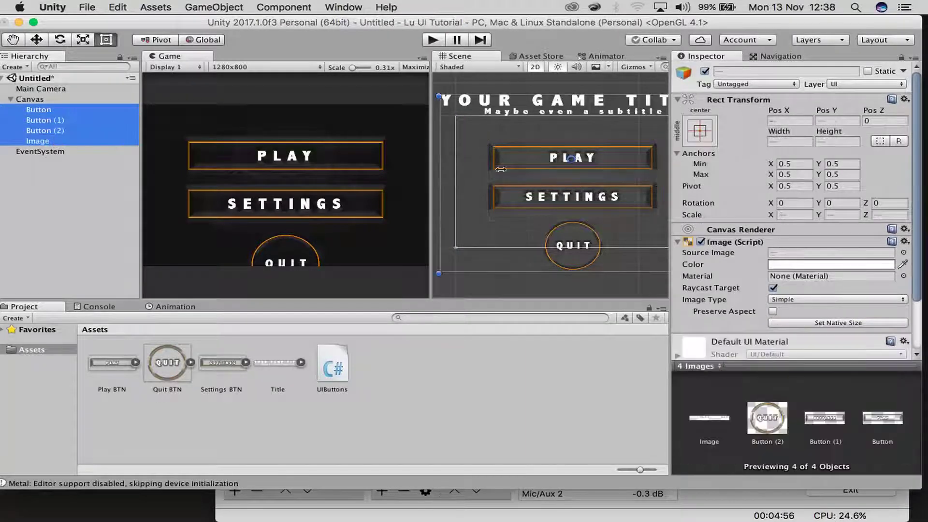
scroll(617, 182, down, 4)
drag(625, 229, 586, 194)
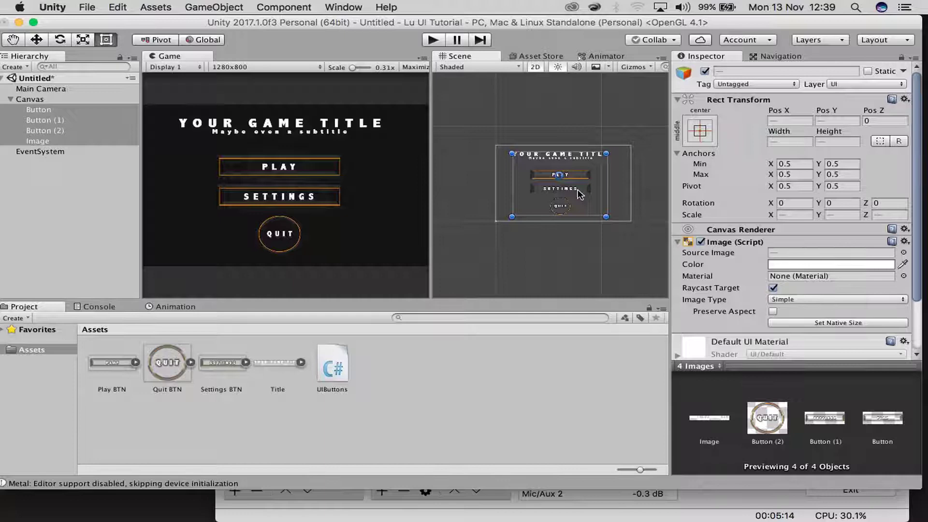
click(62, 206)
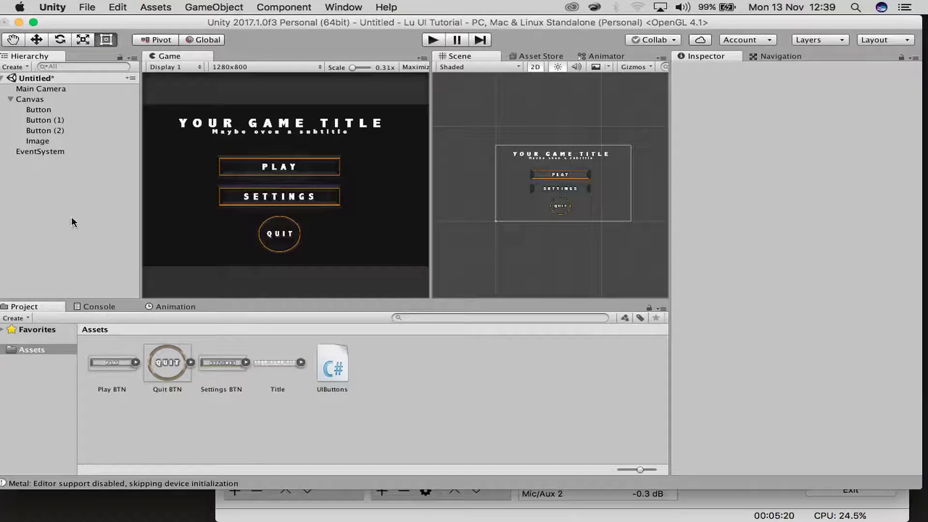
click(37, 118)
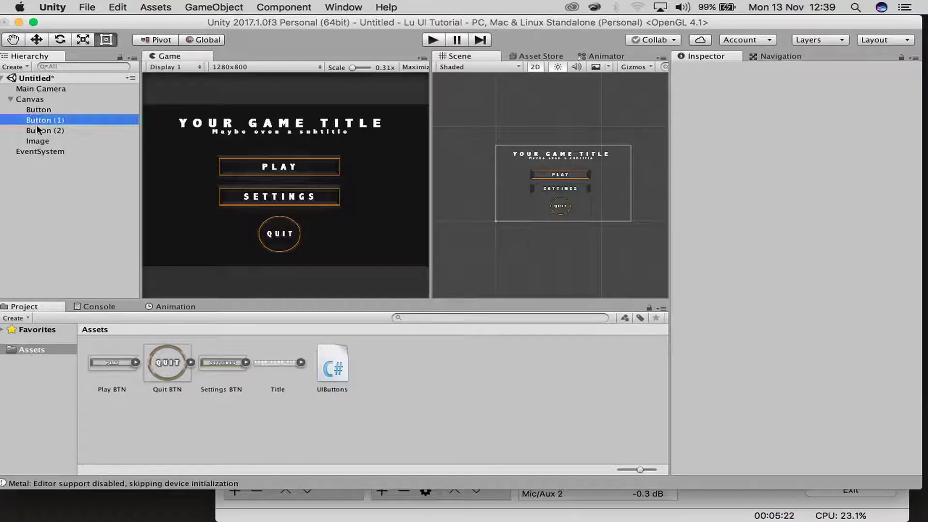
click(37, 141)
click(38, 131)
click(38, 120)
click(38, 130)
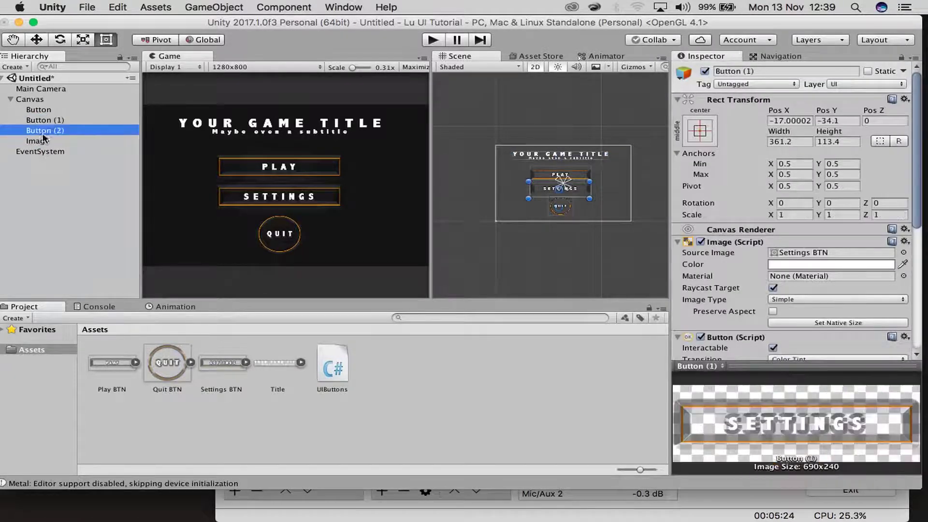
click(39, 152)
Run the scene to check the menu in the maximized Game view, and stop play mode
click(431, 40)
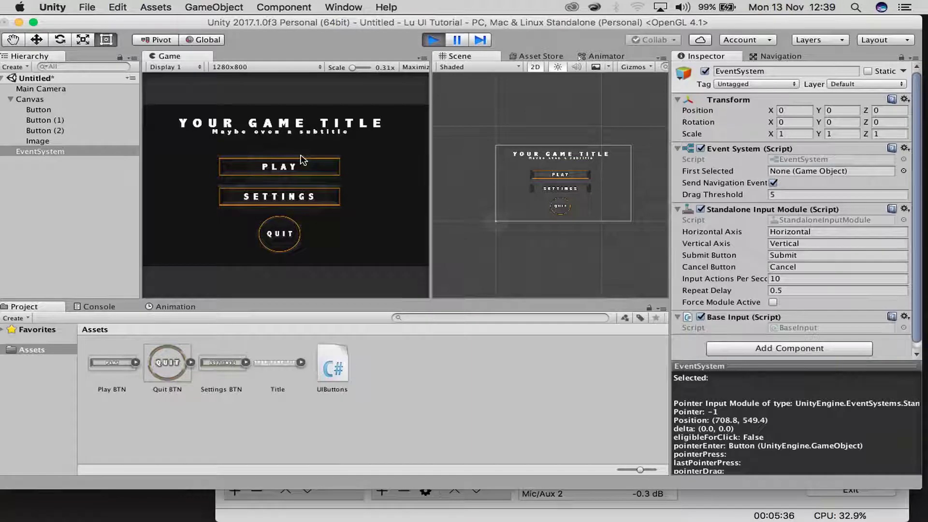
key(shift+space)
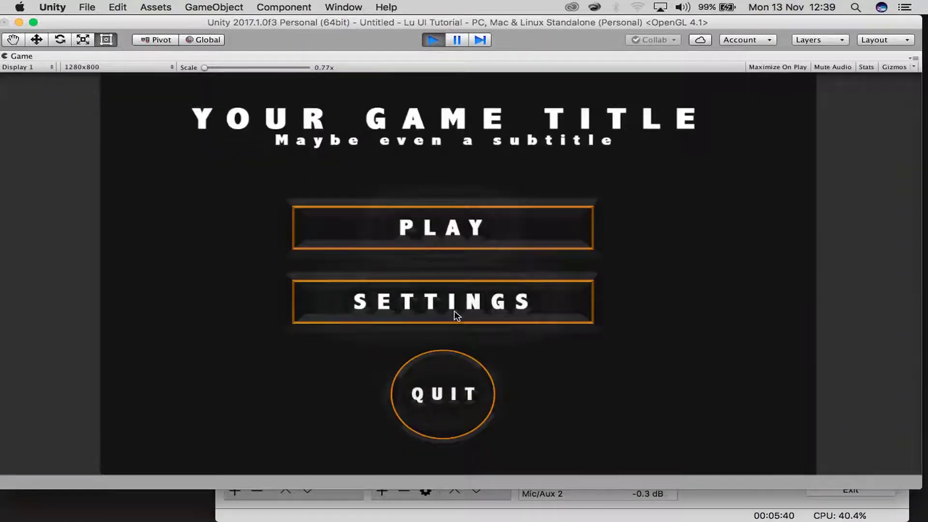
click(440, 37)
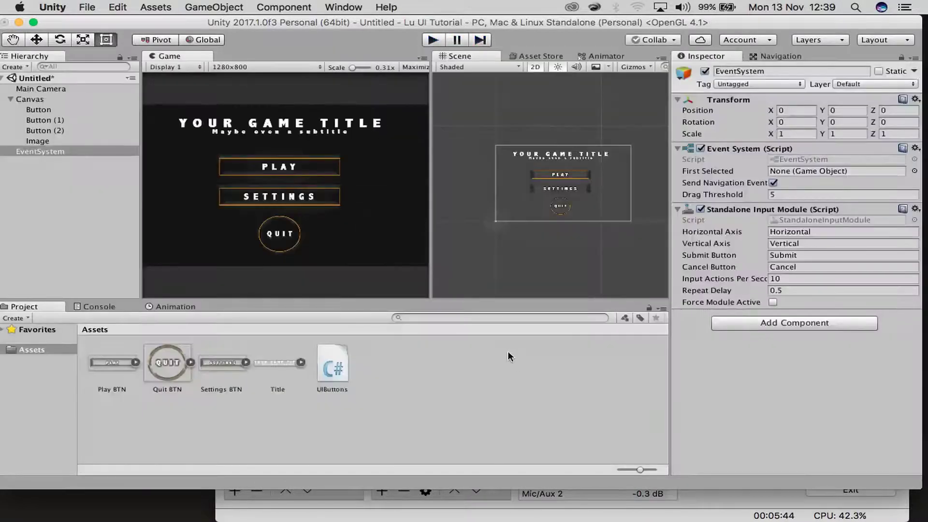
Open the UIButtons script in Visual Studio for editing
double_click(333, 360)
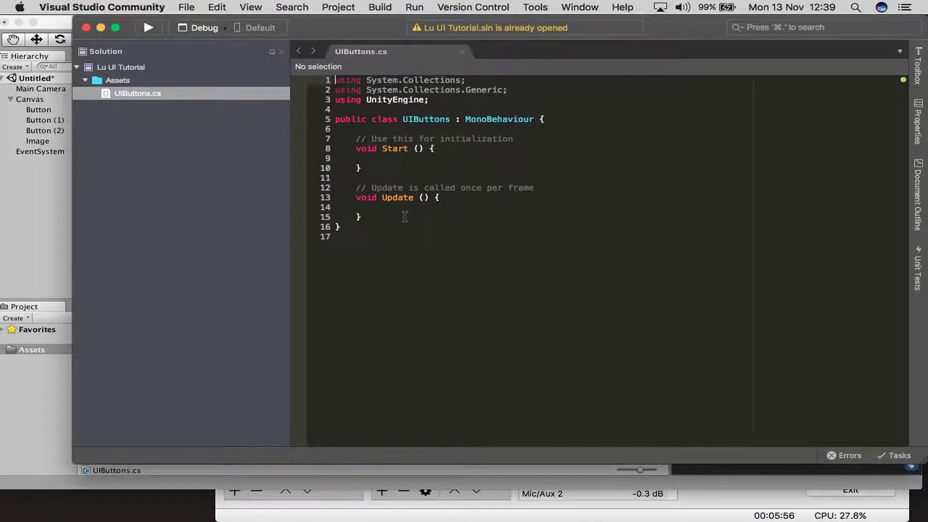
Add an empty public void PlayGame() method below Update in the UIButtons class
click(388, 220)
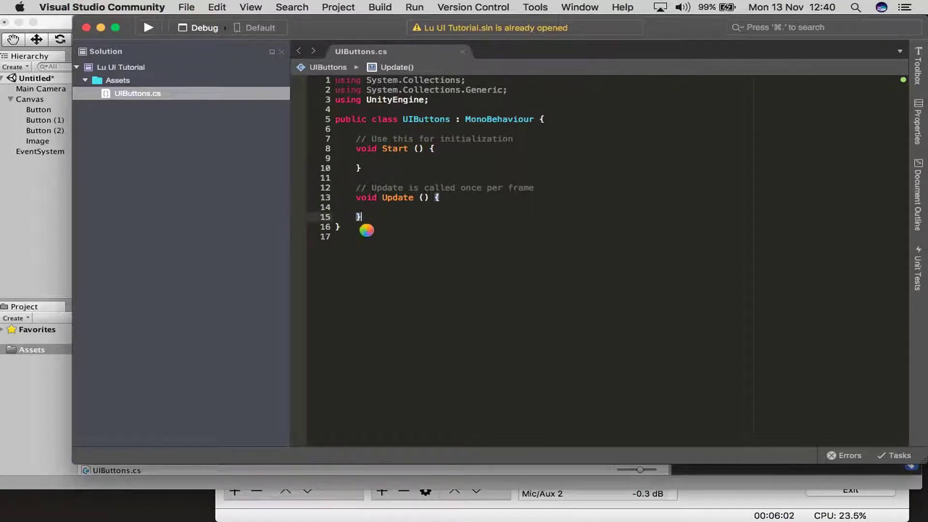
key(Return)
key(Return)
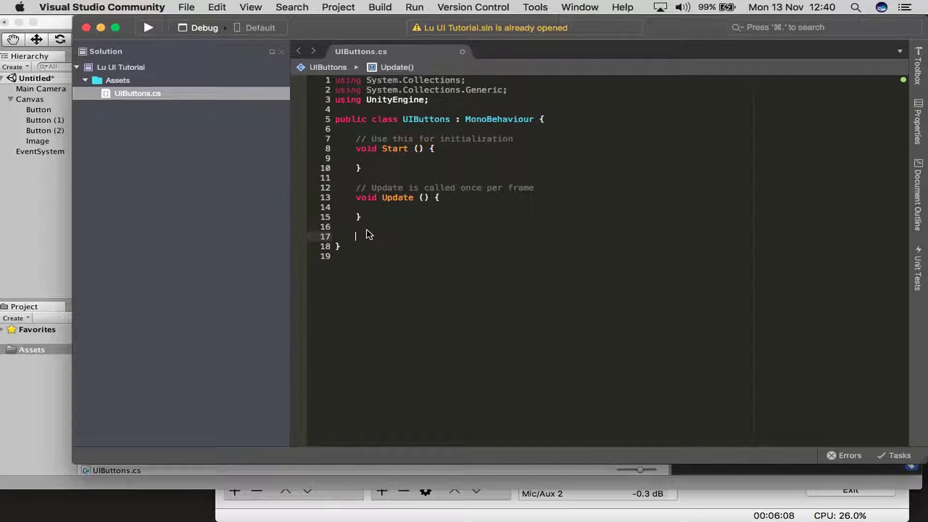
text(publ)
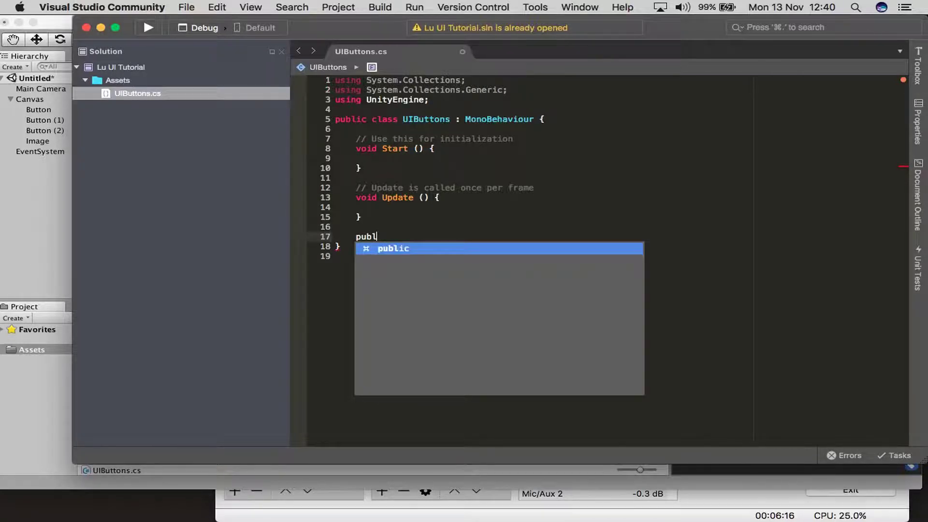
text(ic )
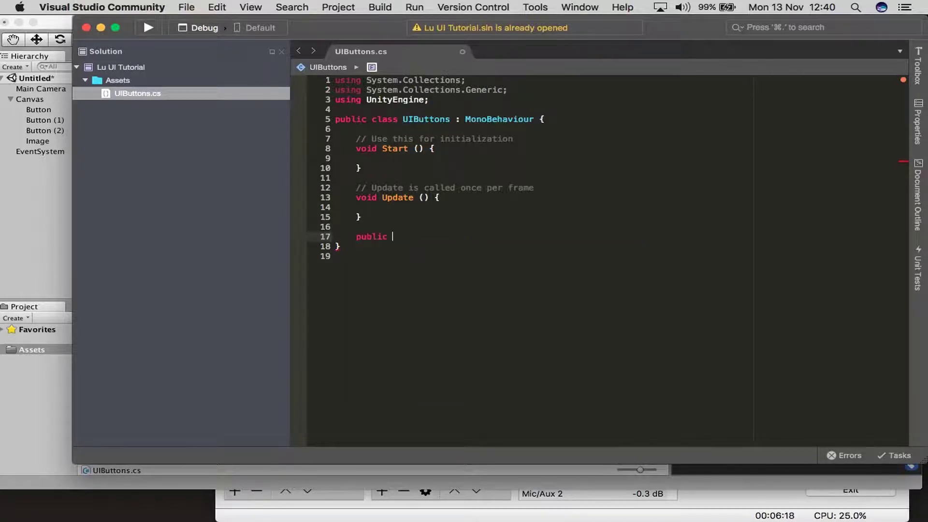
text(void)
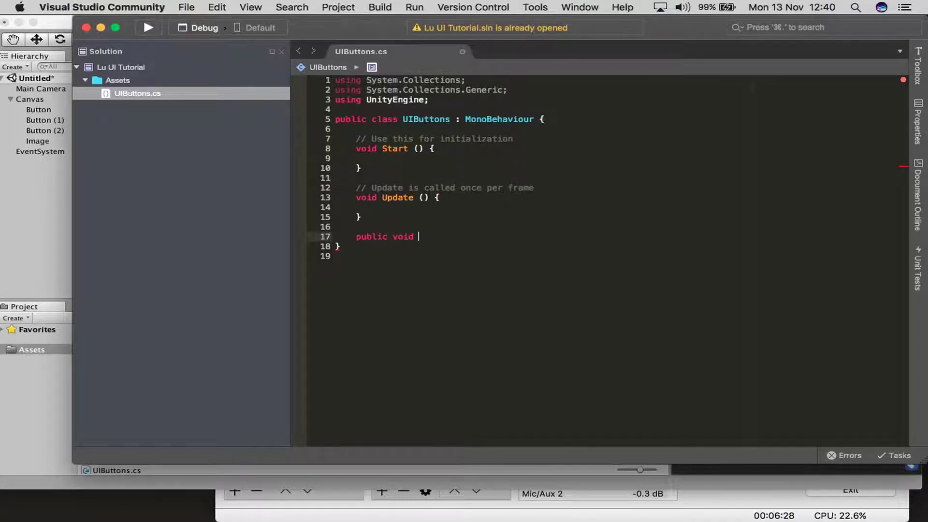
text(Pl)
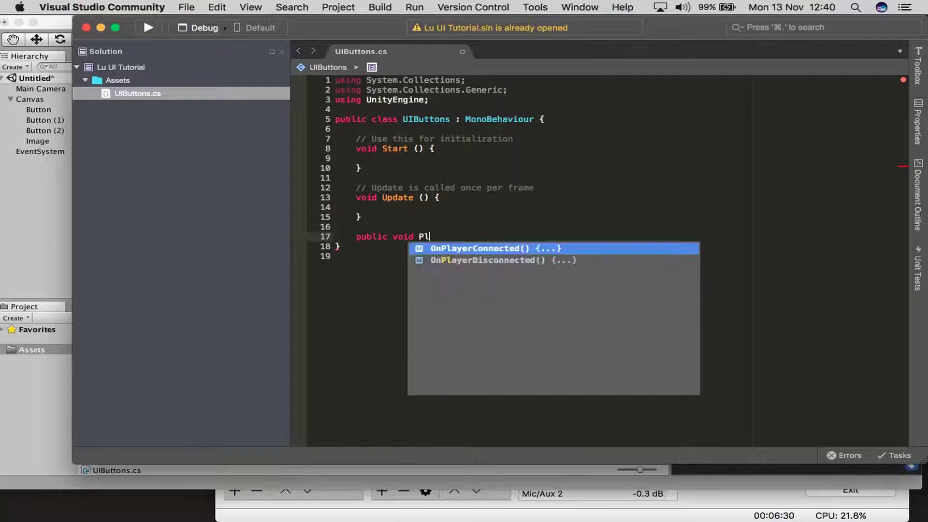
text(ayGame)
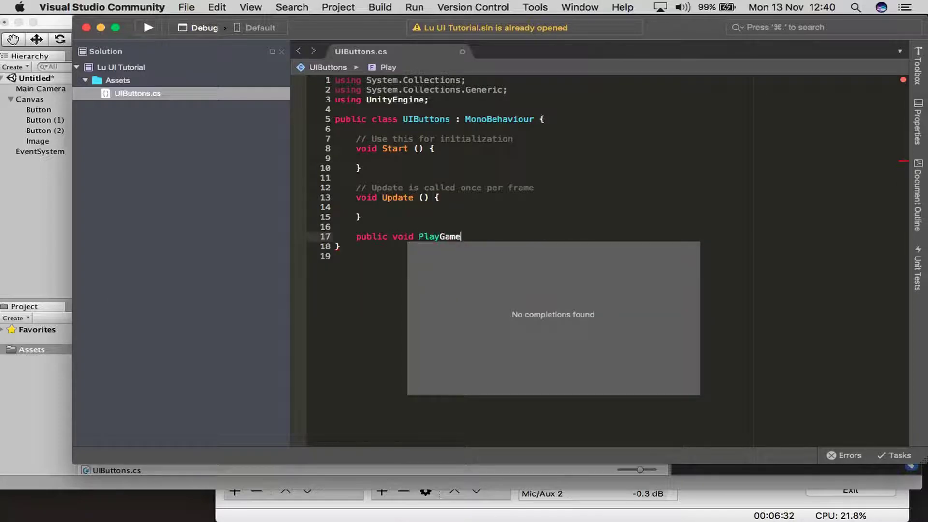
text((){)
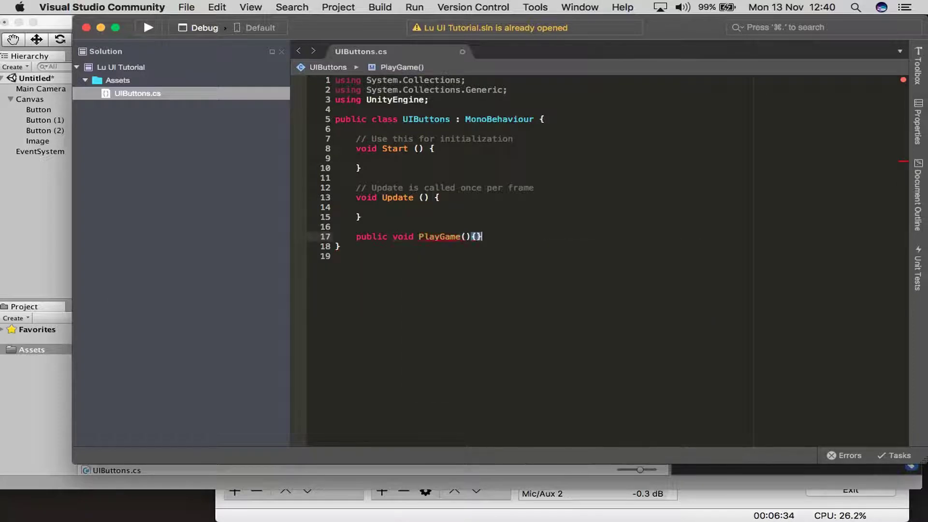
key(Return)
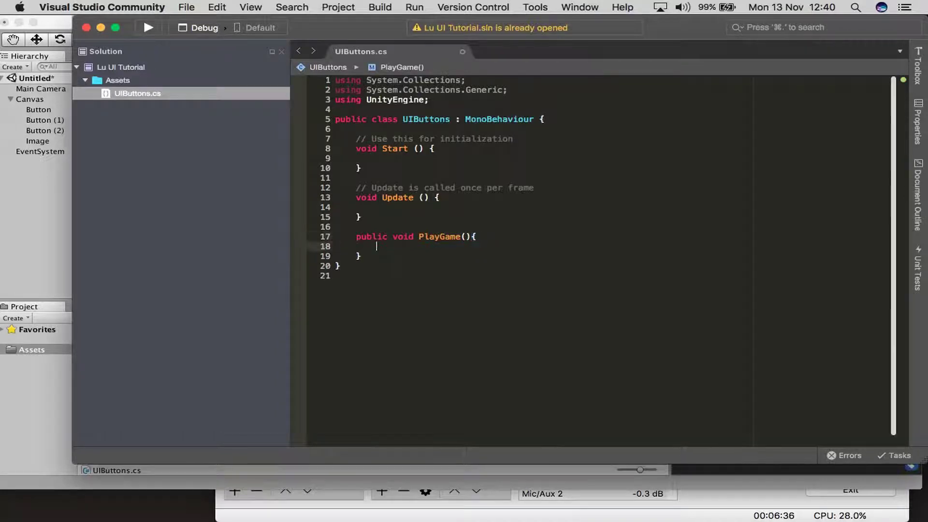
Copy the whole PlayGame method and paste two duplicates of it below the original
drag(362, 256, 355, 235)
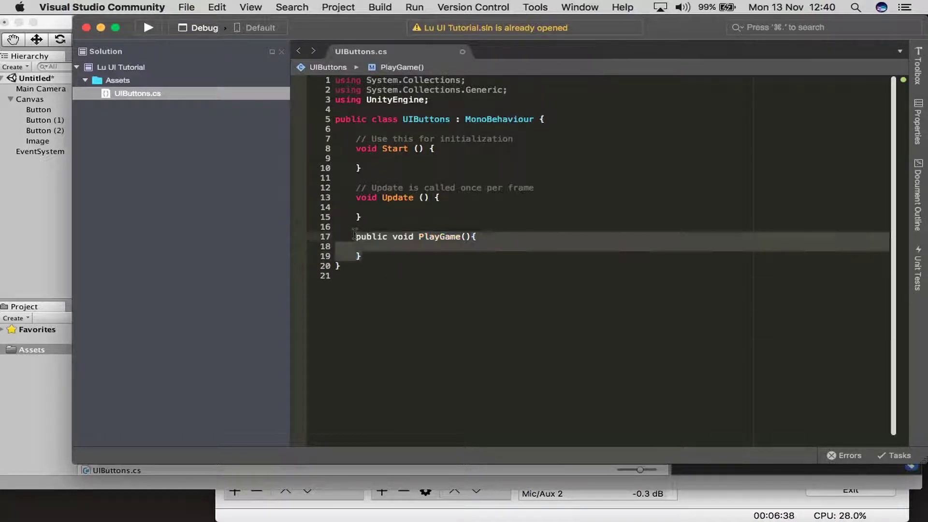
key(super+c)
click(355, 235)
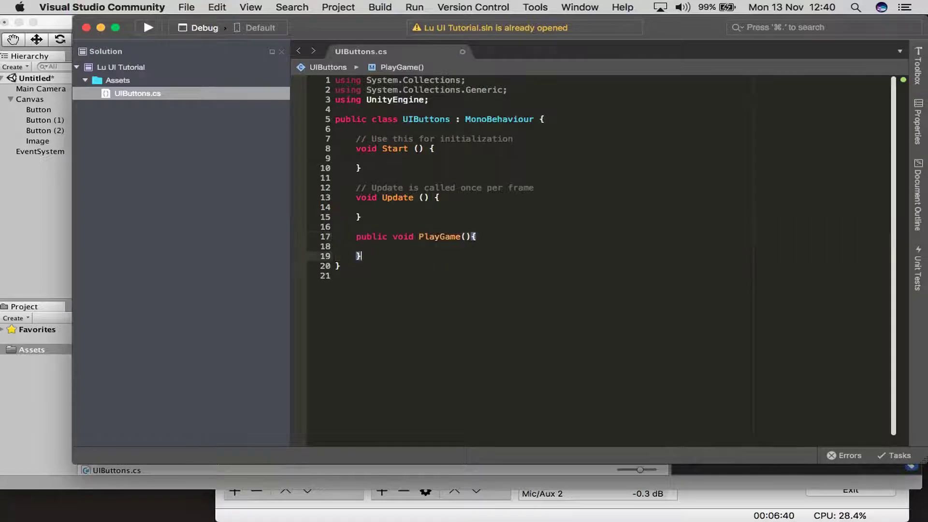
click(363, 256)
key(Return)
key(Return)
key(super+v)
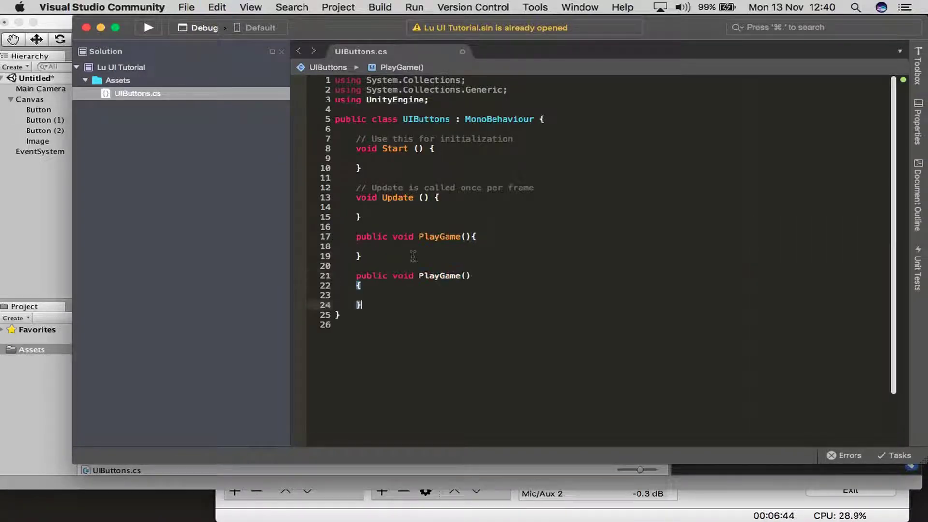
key(super+v)
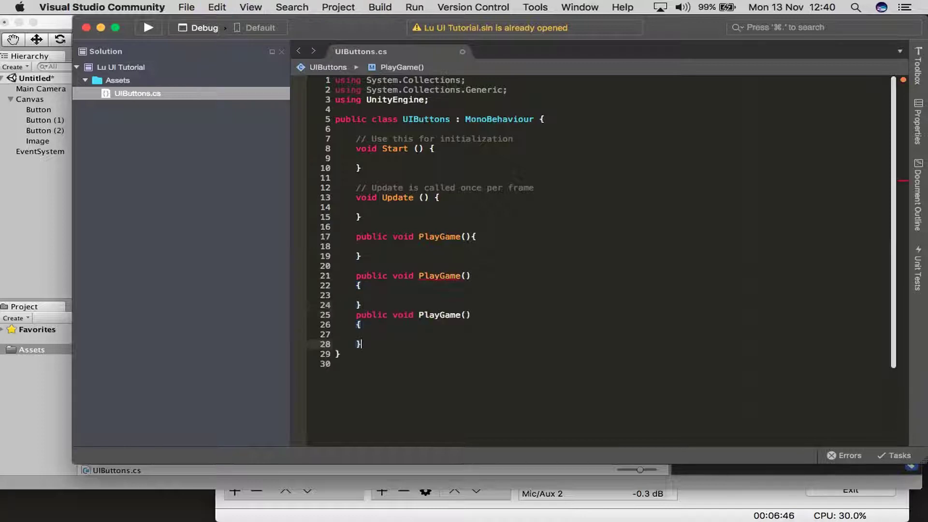
Rename the second PlayGame method to GameSettings
click(437, 275)
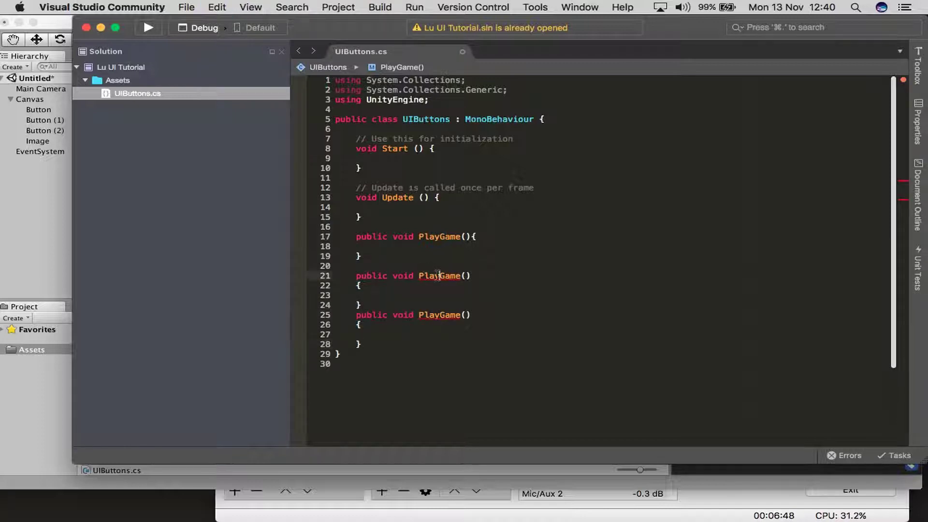
key(BackSpace)
key(BackSpace)
key(BackSpace)
key(BackSpace)
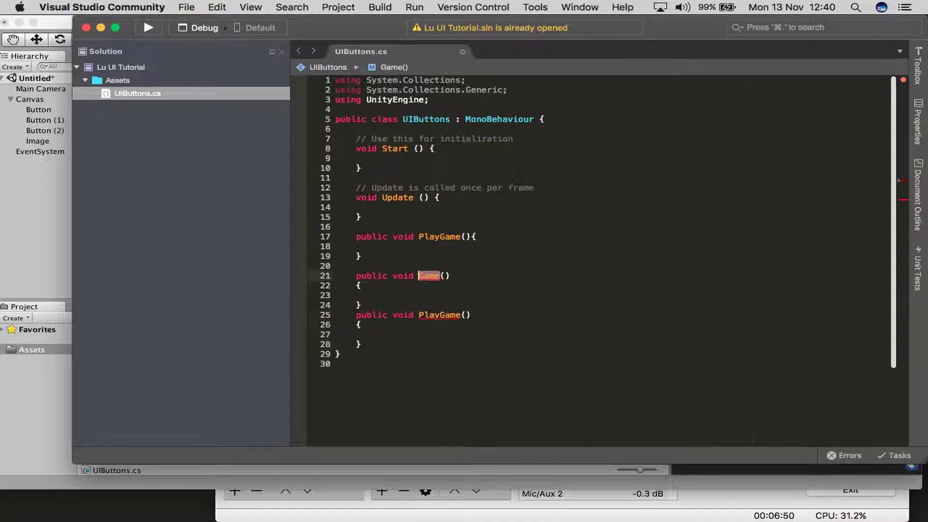
key(Right)
key(Right)
key(Right)
key(Right)
text(Settings)
Rename the third PlayGame method to QuitGame and make it call Application.Quit();
double_click(437, 315)
text(Game)
text(Quit)
click(399, 334)
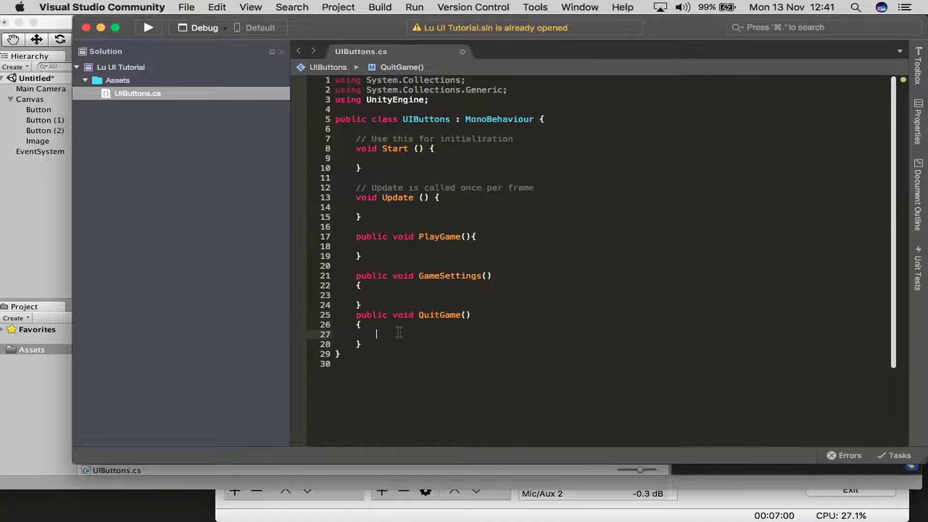
text(application.quit();)
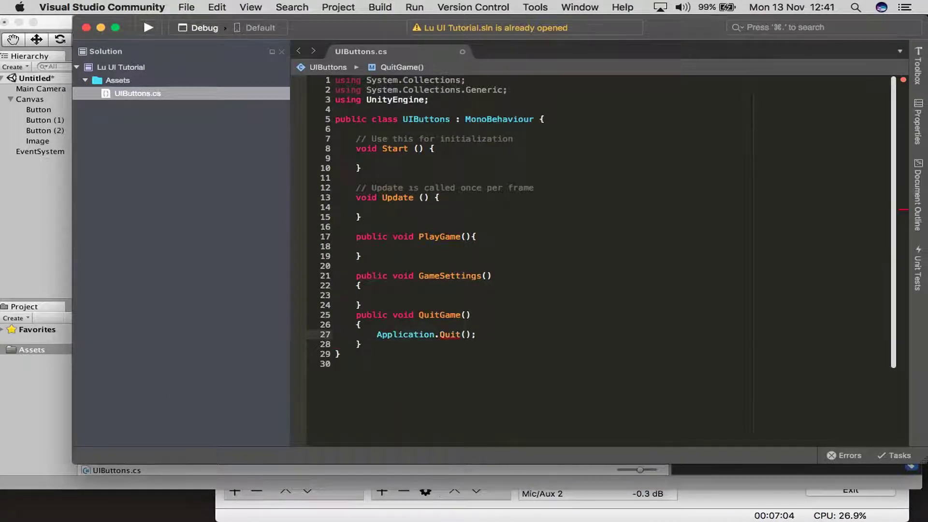
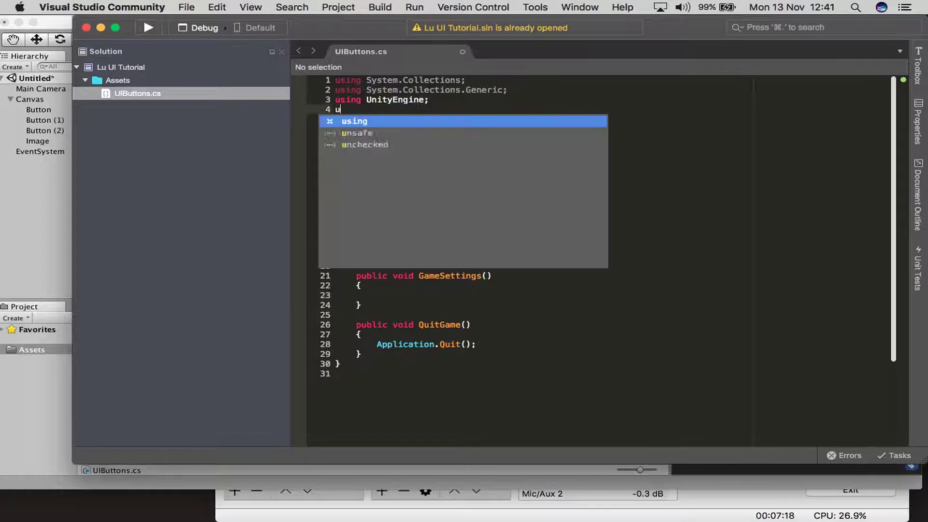
Add the directive using UnityEngine.SceneManagement; below using UnityEngine, followed by a blank line before the class
text(nityEngine.ui)
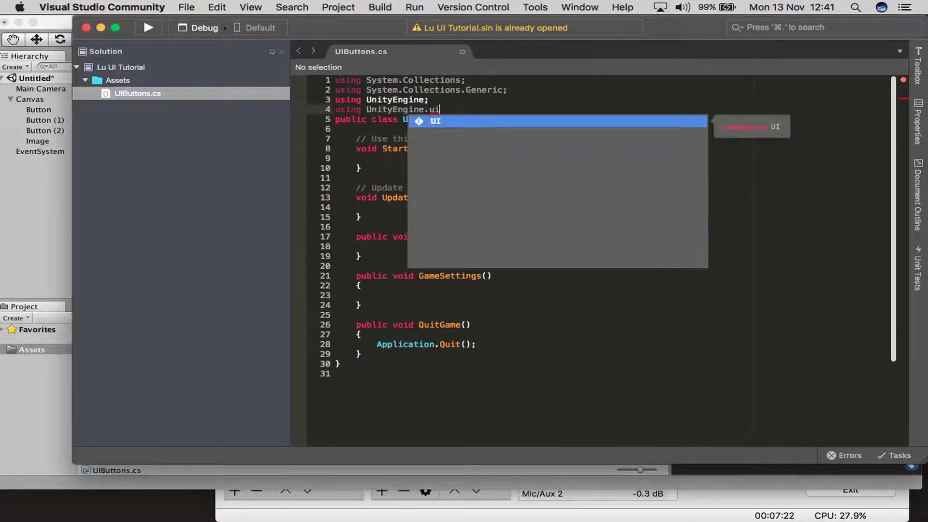
key(Up)
text(scd)
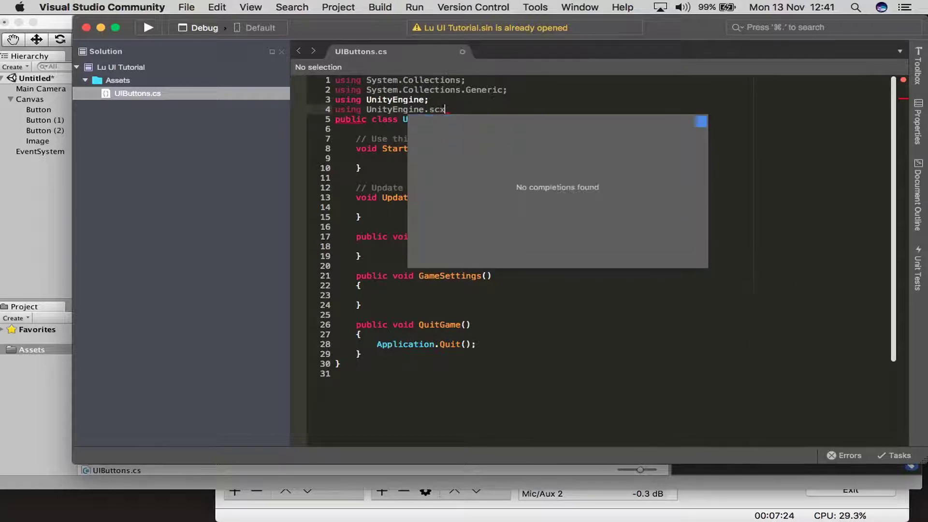
key(BackSpace)
key(Down)
text(;)
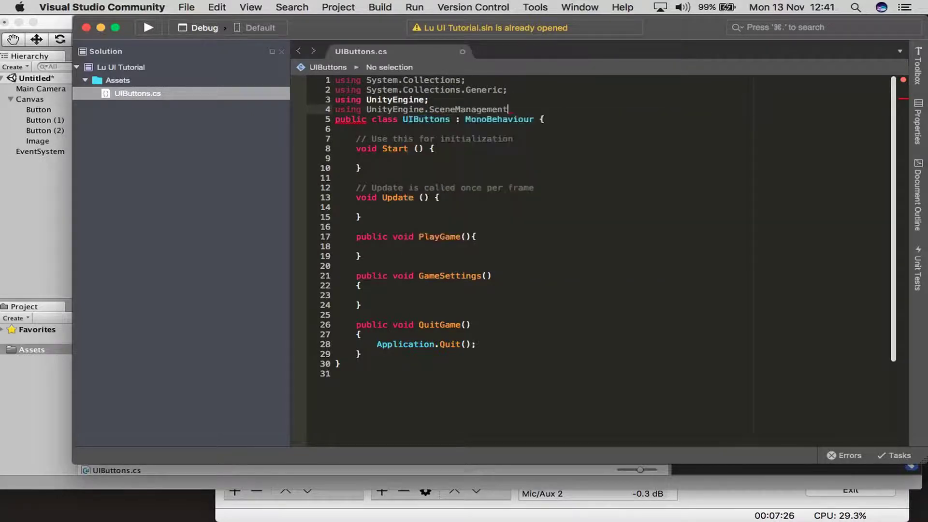
key(Return)
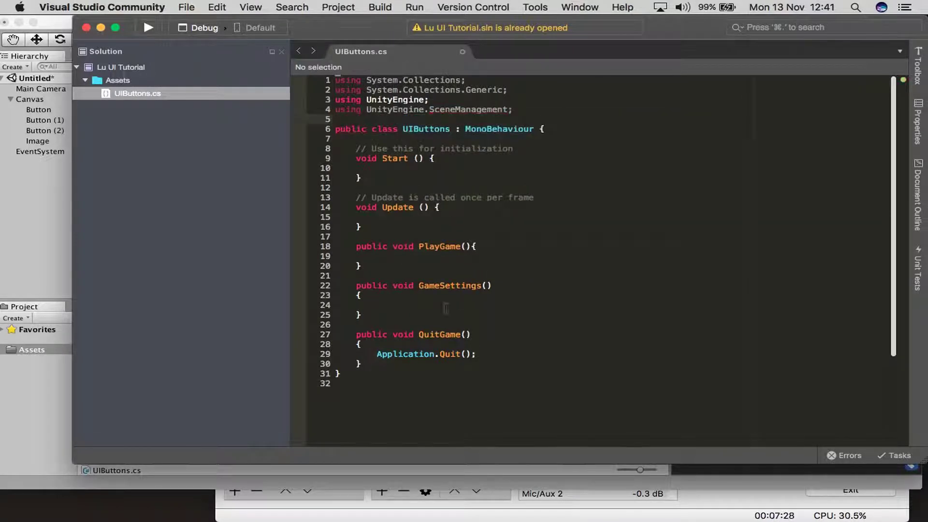
Make the GameSettings method load its scene with SceneManager.LoadScene("one");
click(409, 304)
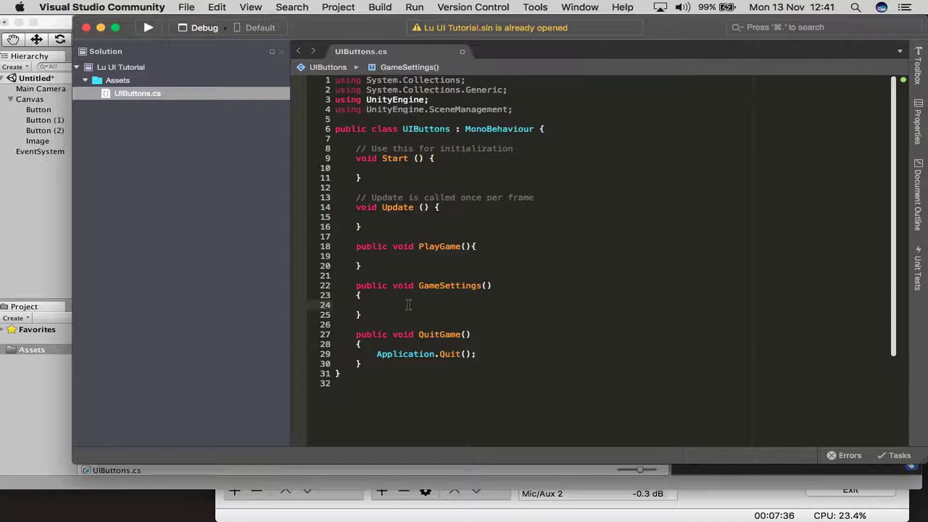
text(Scene)
key(BackSpace)
key(BackSpace)
key(BackSpace)
key(BackSpace)
key(BackSpace)
key(BackSpace)
key(BackSpace)
key(BackSpace)
key(Return)
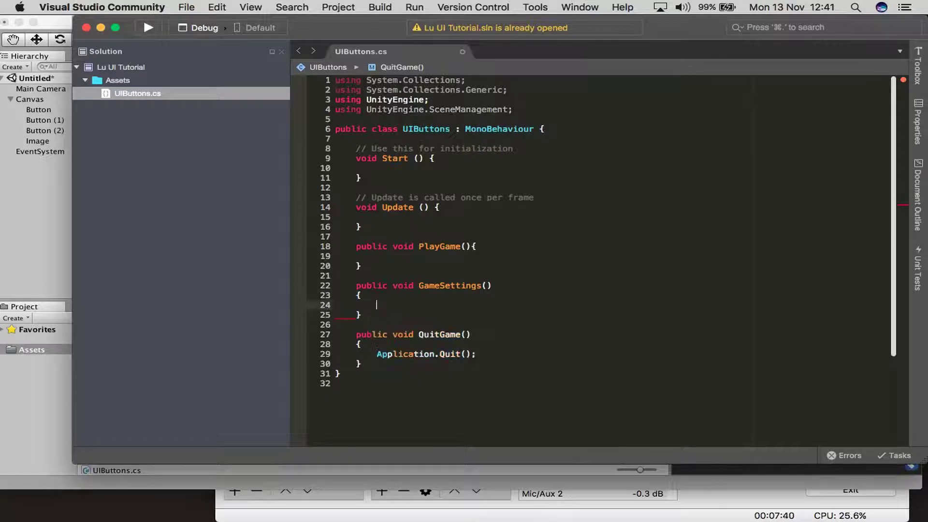
text(scen)
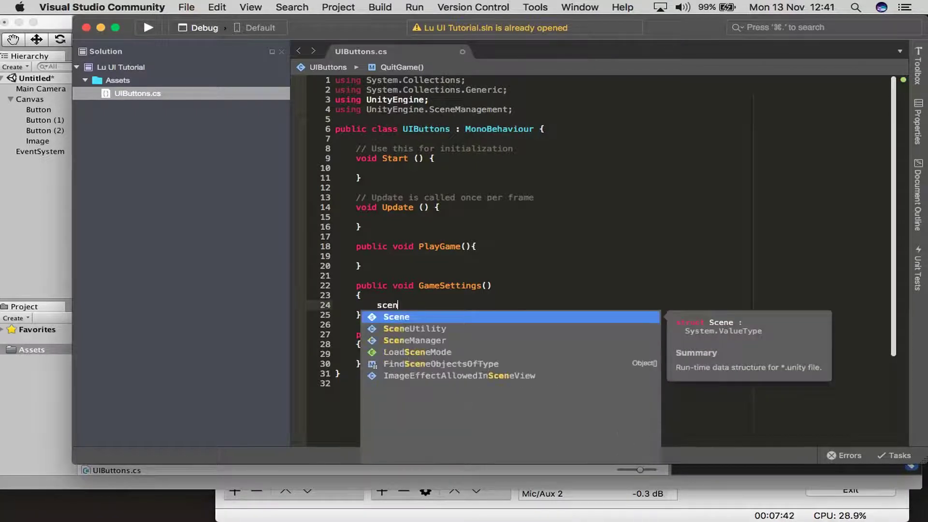
text(eManager.LoadScene()
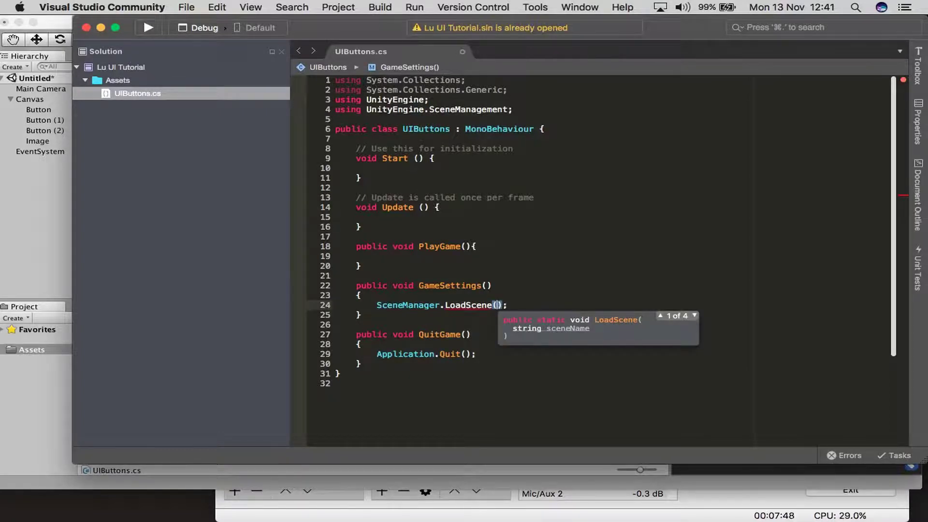
text(get)
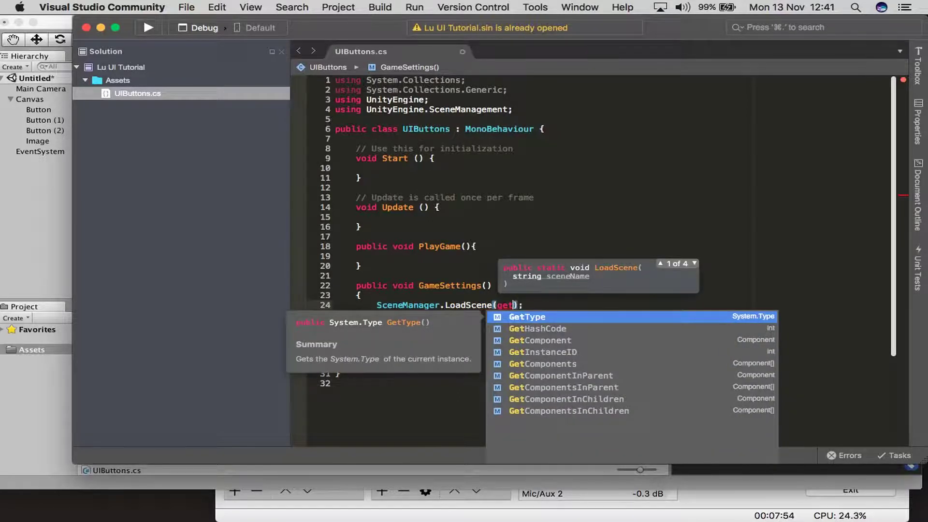
key(BackSpace)
key(BackSpace)
key(BackSpace)
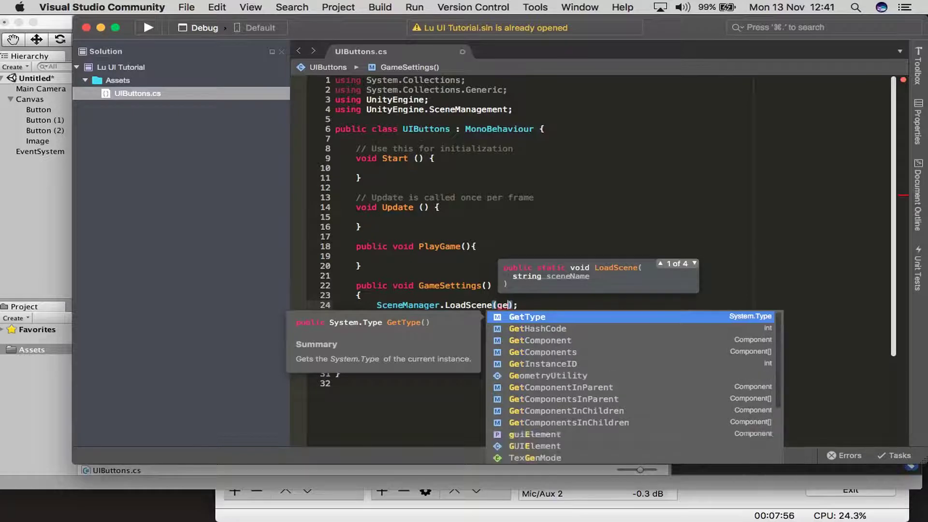
text(")
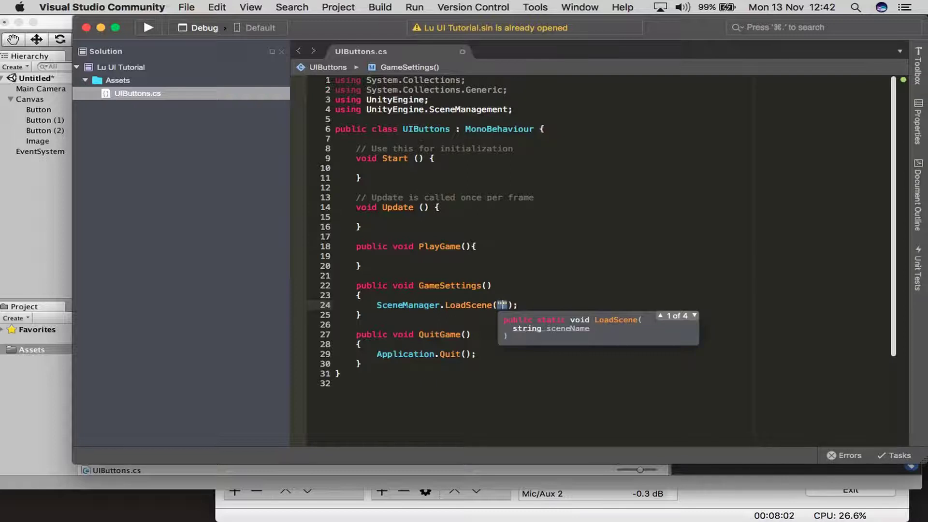
text(one)
key(Right)
key(Right)
key(Right)
Make the PlayGame method call SceneManager.LoadScene("gameScene"); and run the project in Debug mode
click(339, 258)
key(Return)
text(sceneManager)
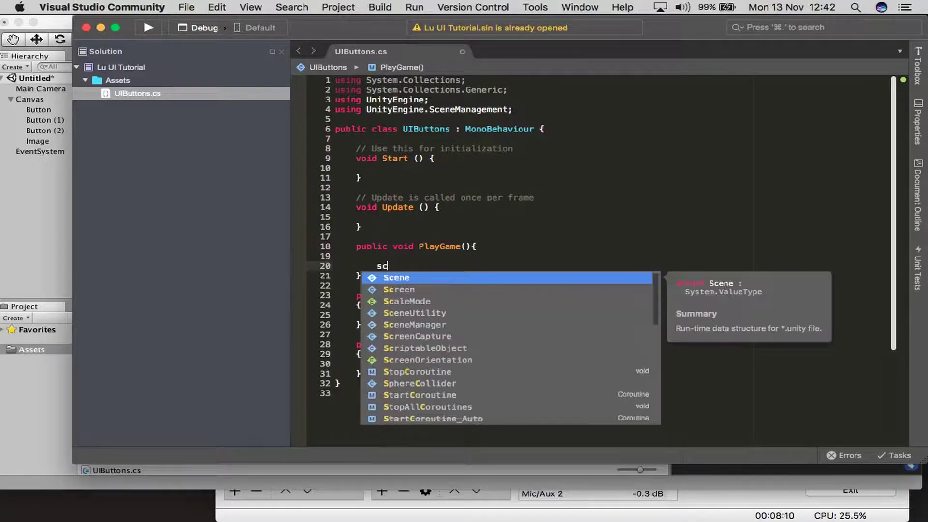
key(Return)
text(.)
key(Return)
text(();)
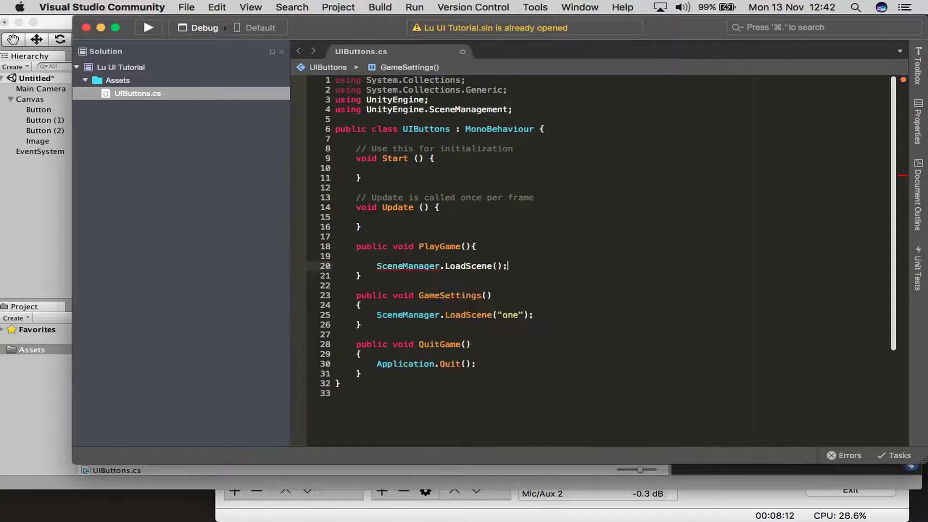
key(BackSpace)
key(BackSpace)
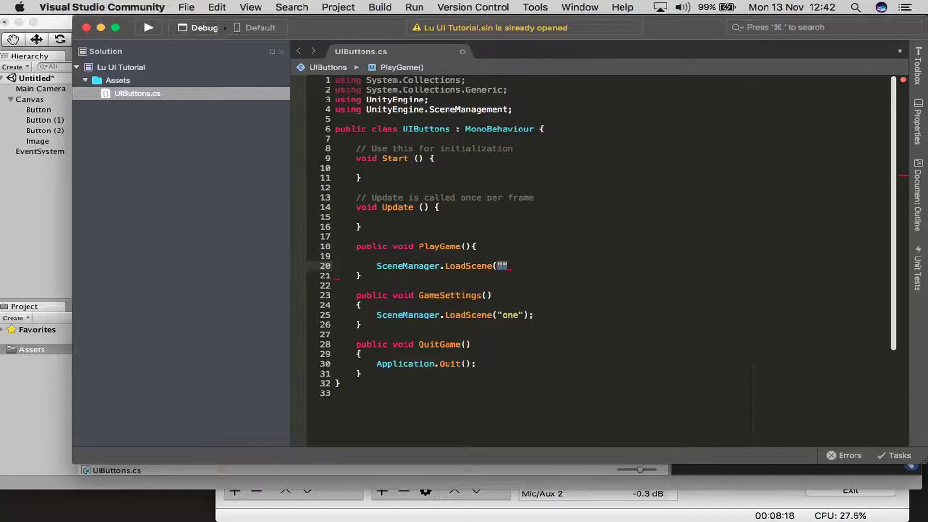
text(gameScene"))
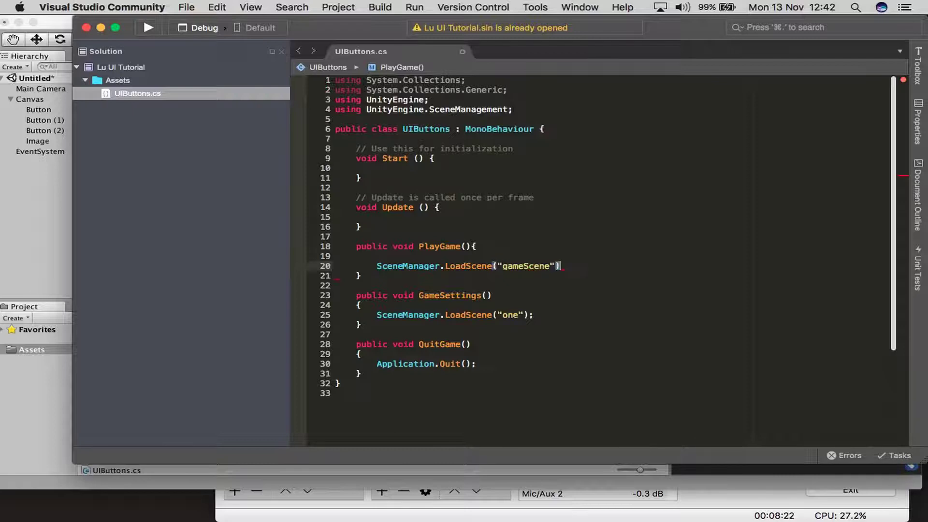
text(;)
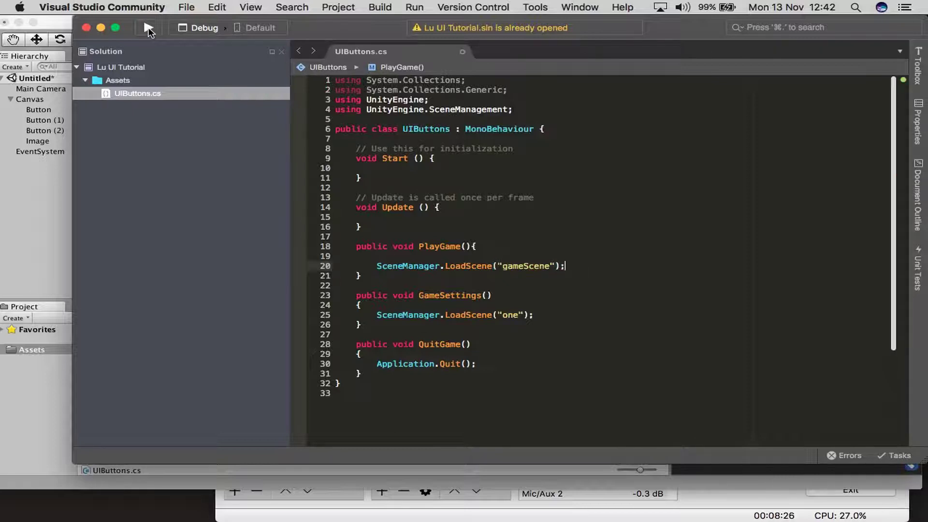
click(147, 28)
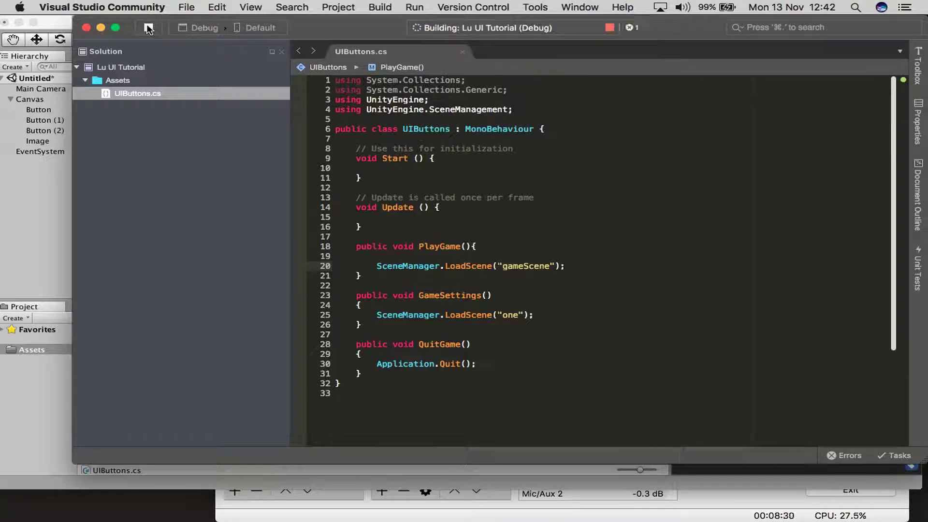
Stop the debug run of the UIButtons project and switch to Unity
click(147, 28)
click(147, 28)
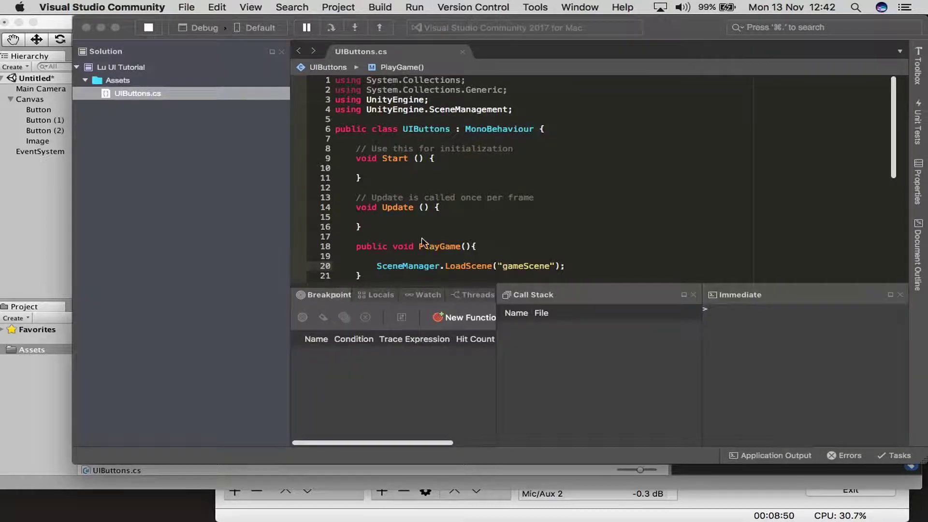
click(150, 29)
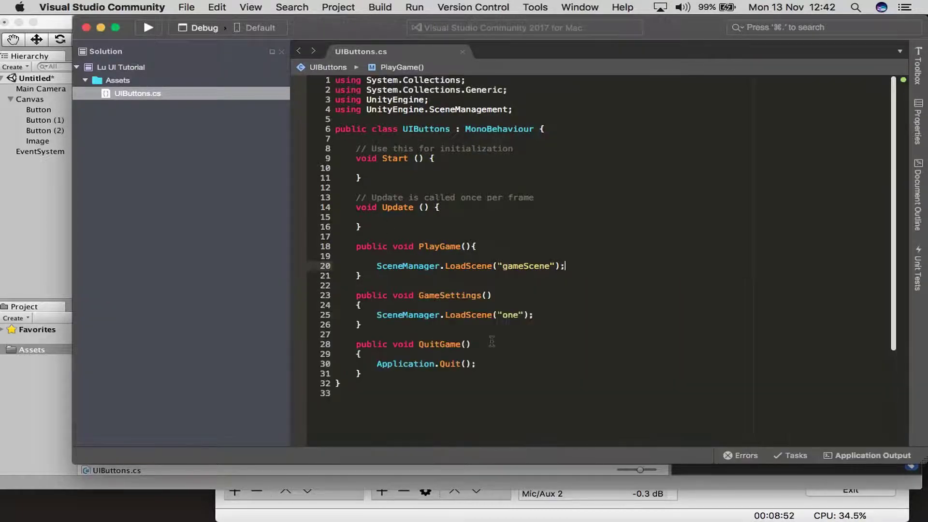
click(19, 241)
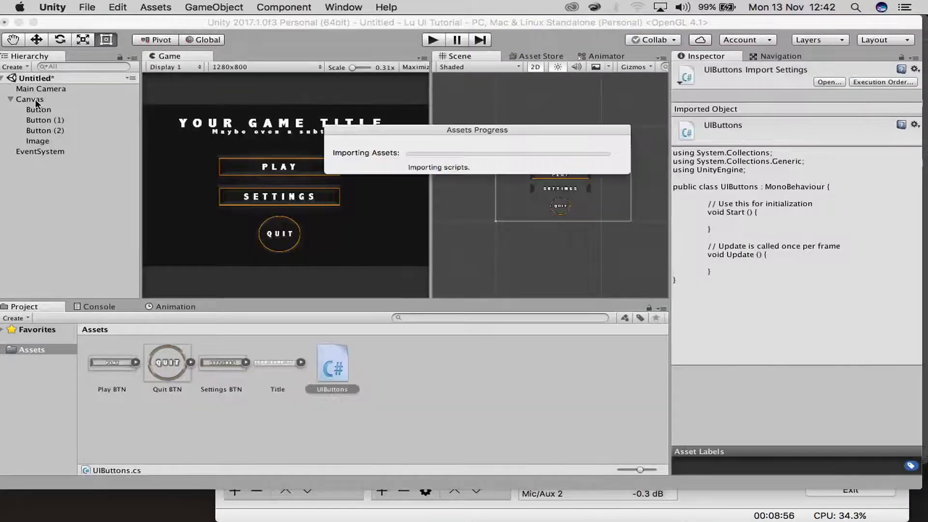
Collapse the Canvas hierarchy, create an empty game object at scene root level and name it UI Buttons
click(10, 99)
right_click(38, 140)
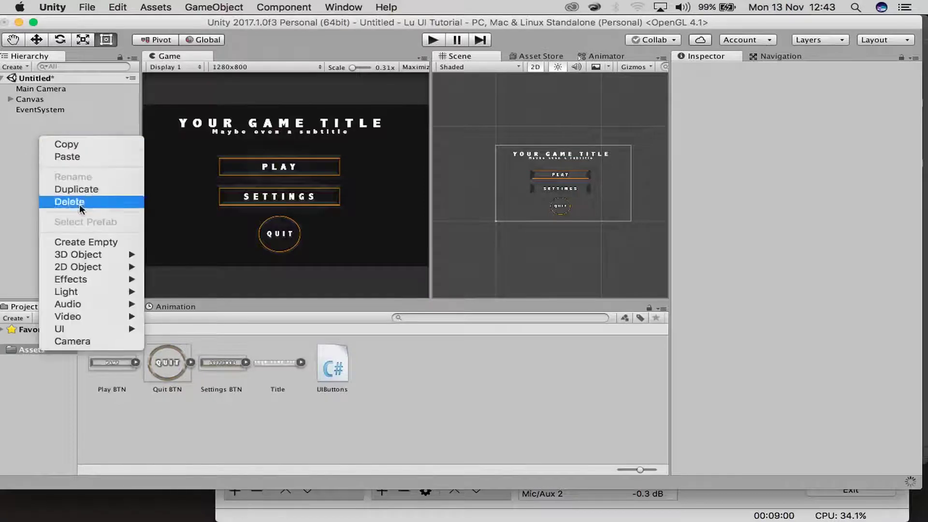
click(86, 242)
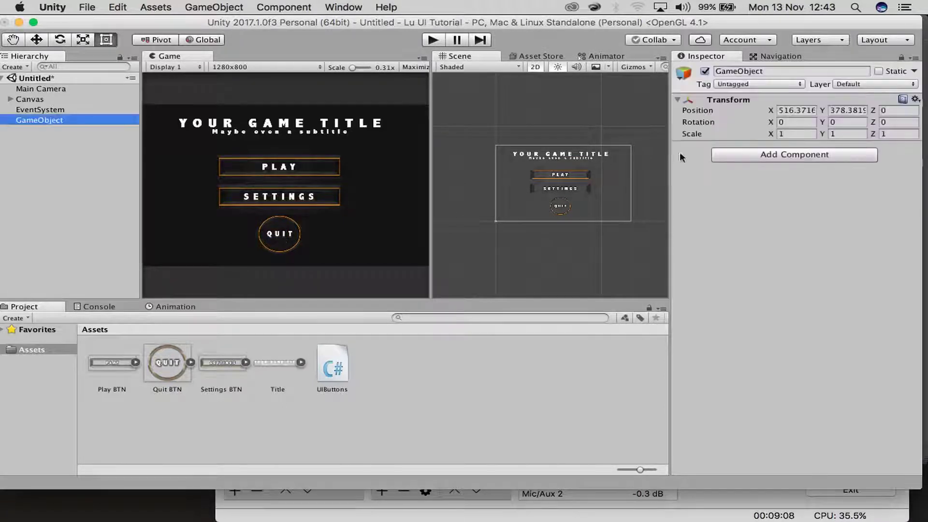
click(772, 71)
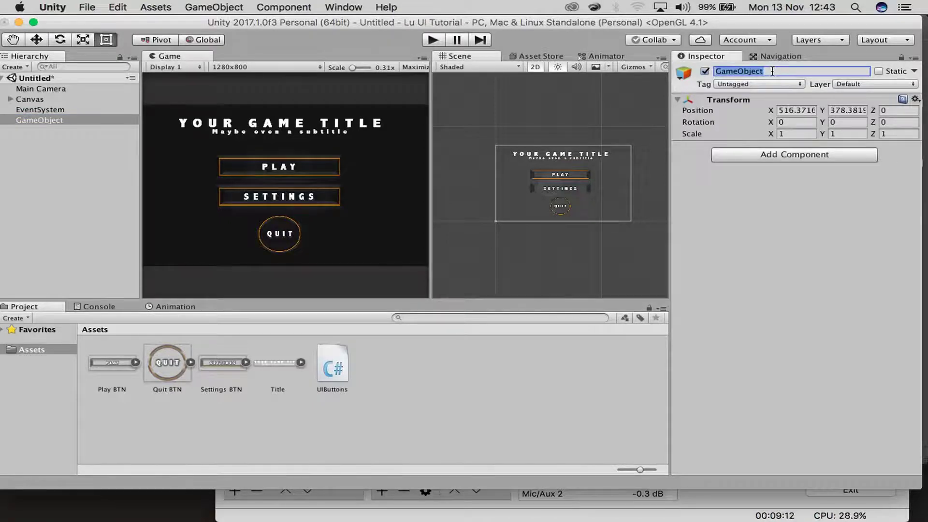
text(UI Con)
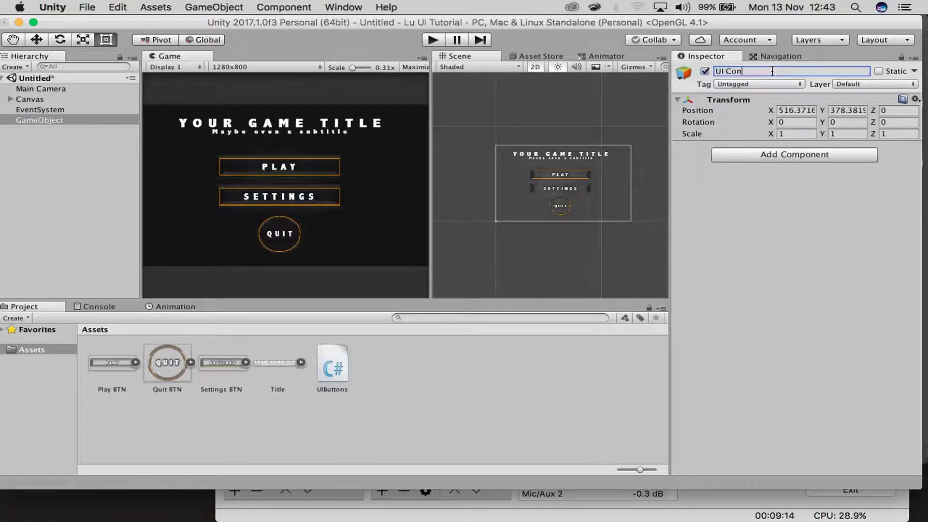
key(BackSpace)
text(Buttons)
key(Return)
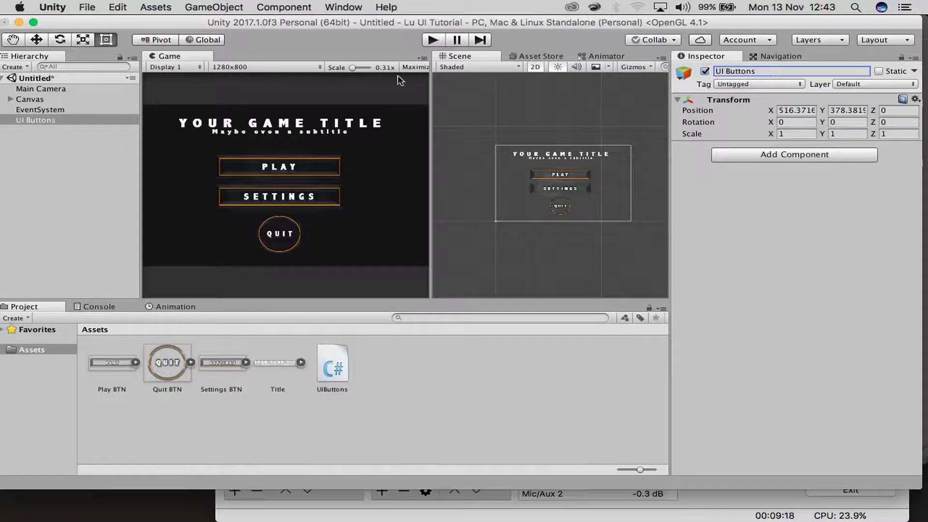
Attach the UIButtons script to the UI Buttons object and collapse the added script component
click(332, 366)
click(39, 121)
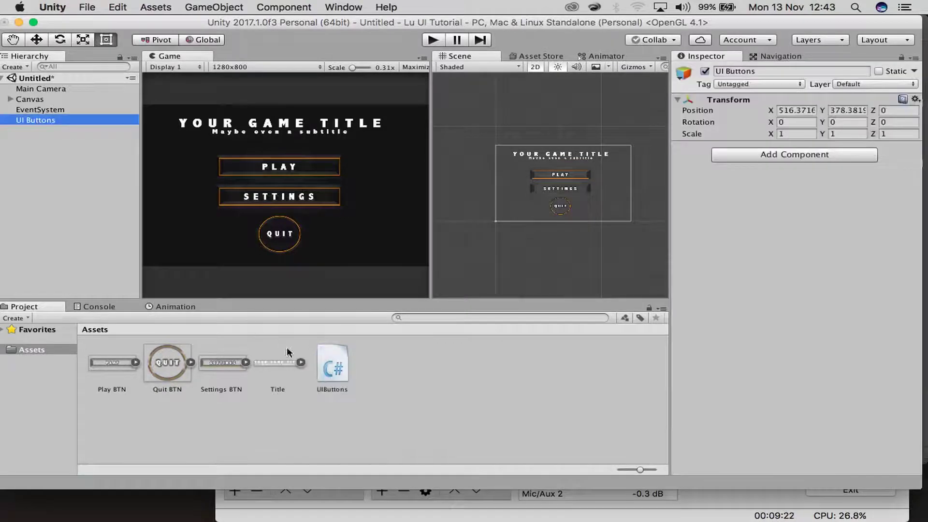
drag(336, 366, 771, 293)
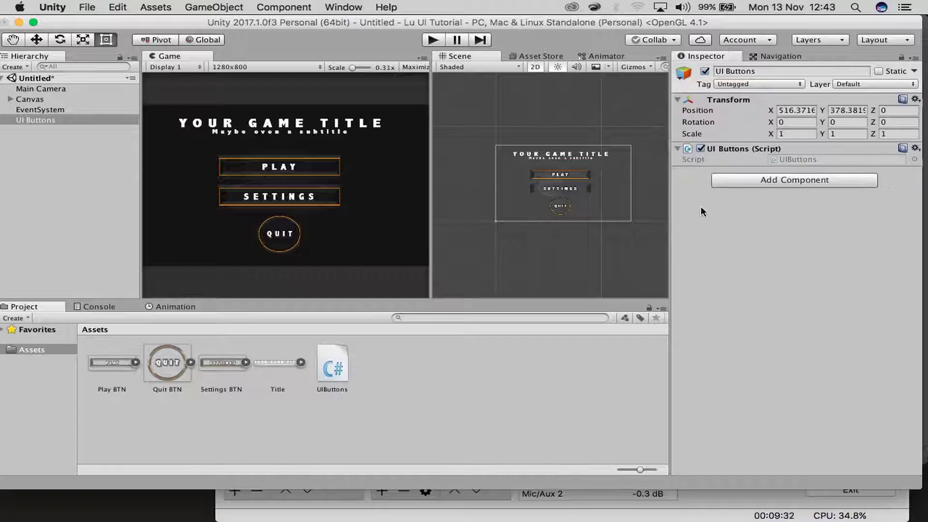
click(678, 148)
click(677, 148)
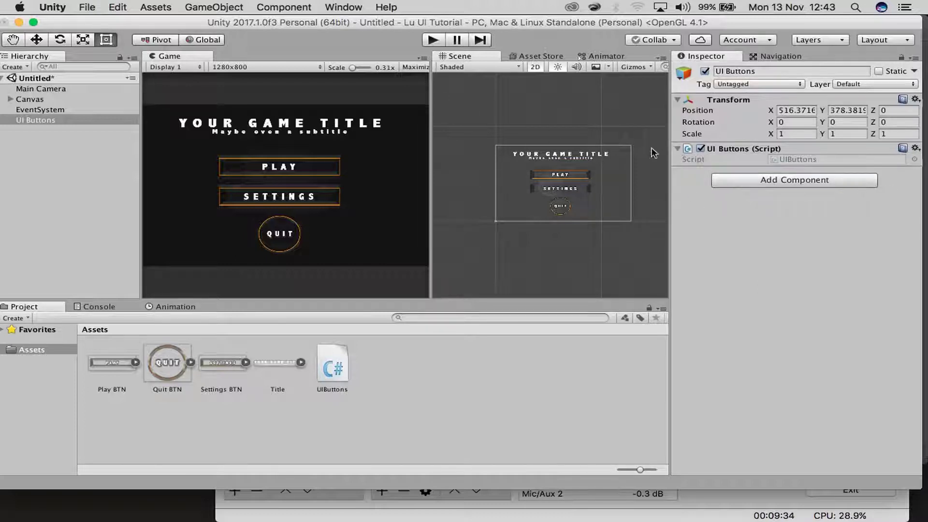
click(678, 148)
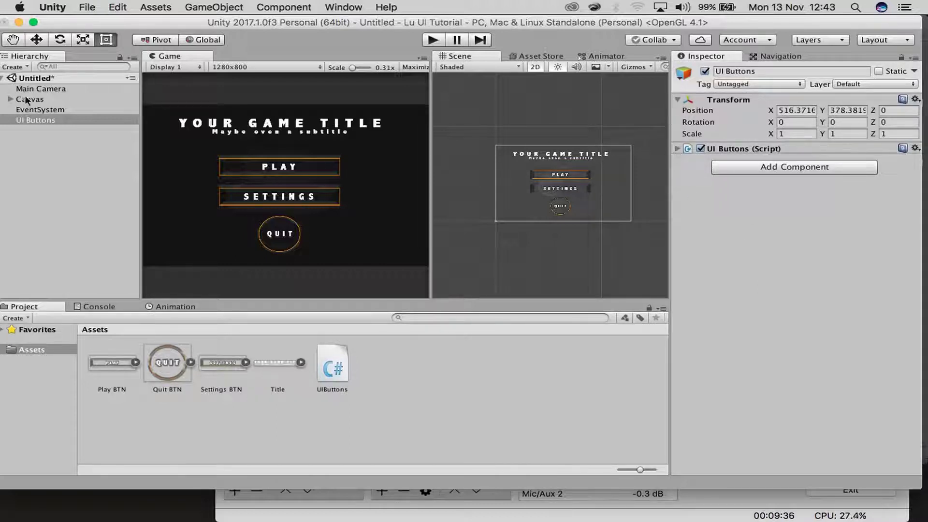
Add an On Click event to the play button, targeting the UI Buttons object and calling UIButtons.PlayGame
click(14, 101)
click(10, 99)
click(39, 109)
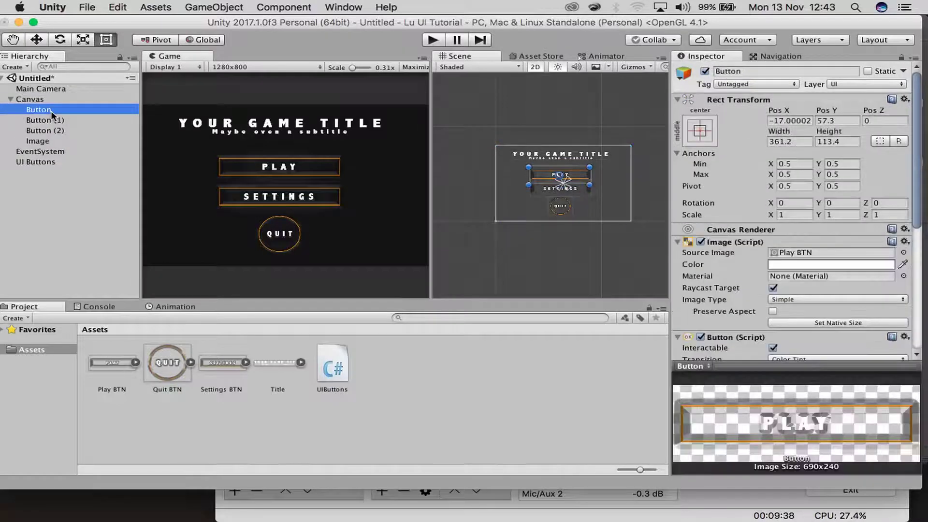
scroll(575, 156, up, 4)
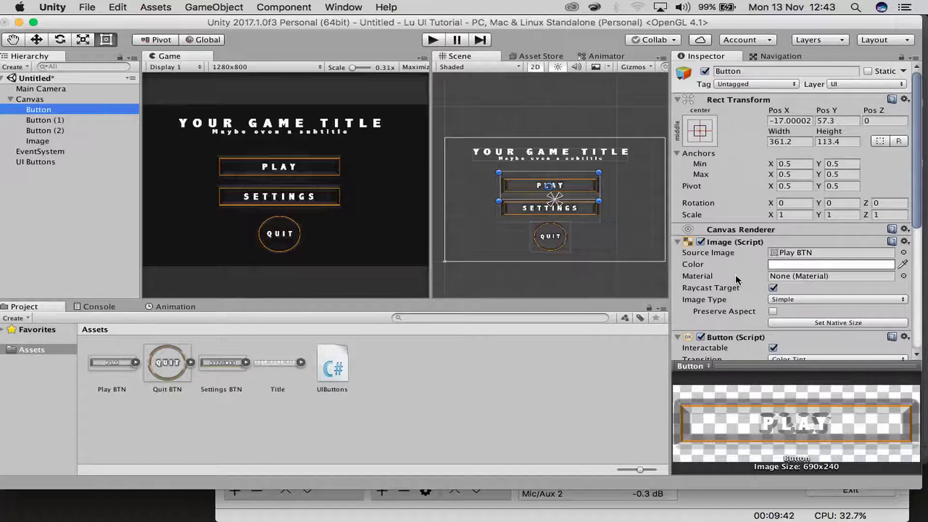
scroll(710, 271, down, 5)
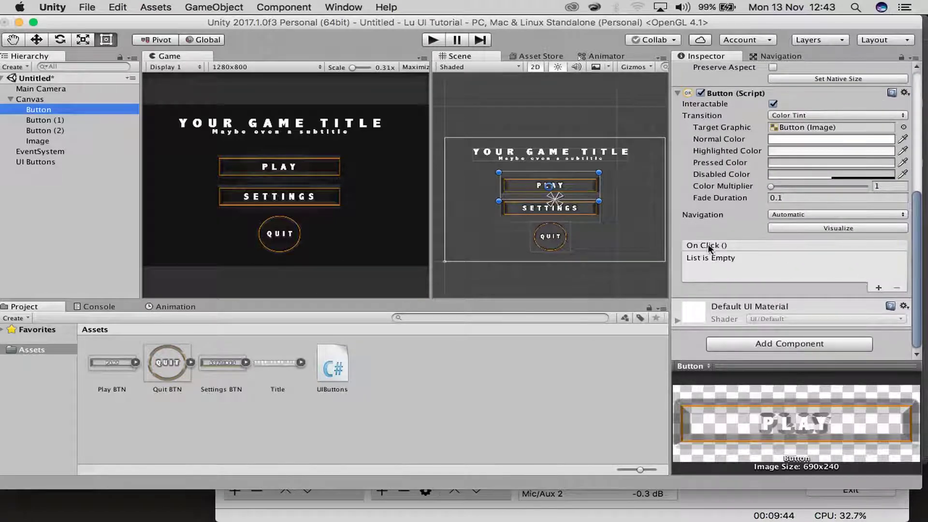
click(877, 288)
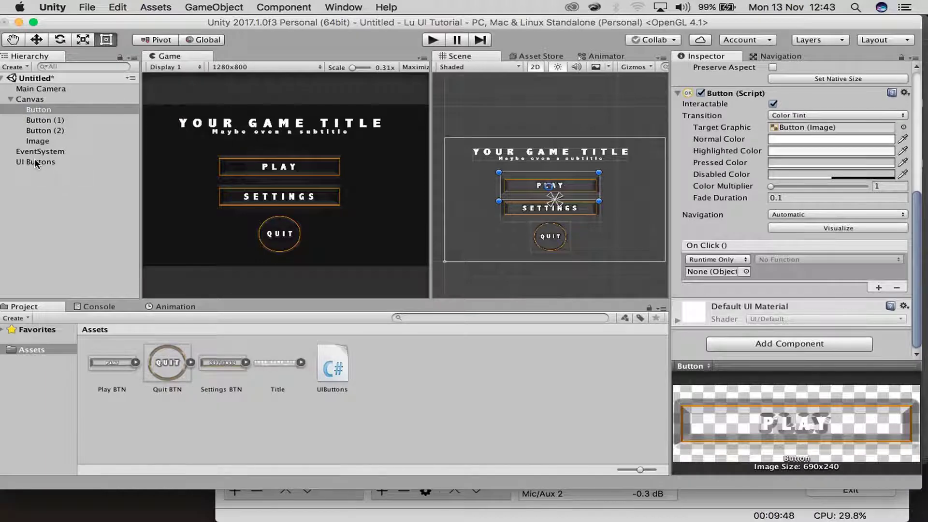
drag(33, 159, 692, 271)
click(785, 258)
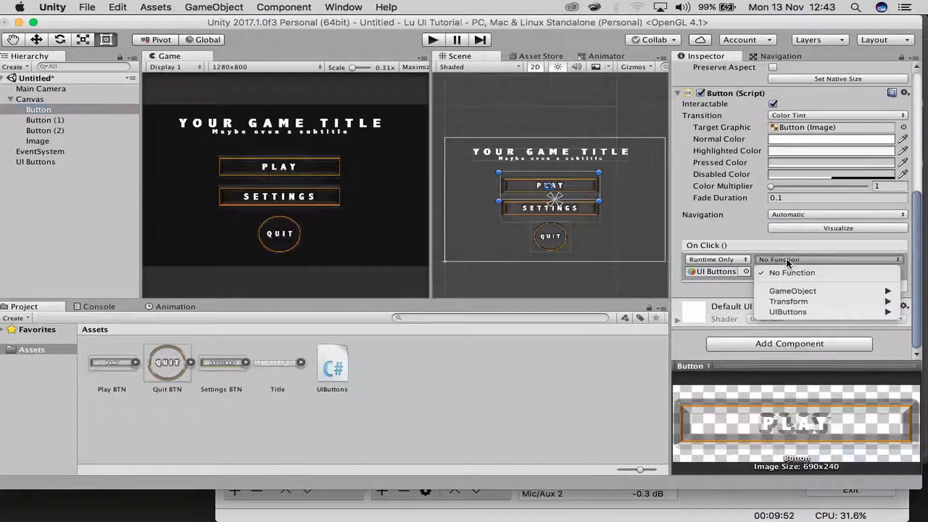
mouse_move(797, 301)
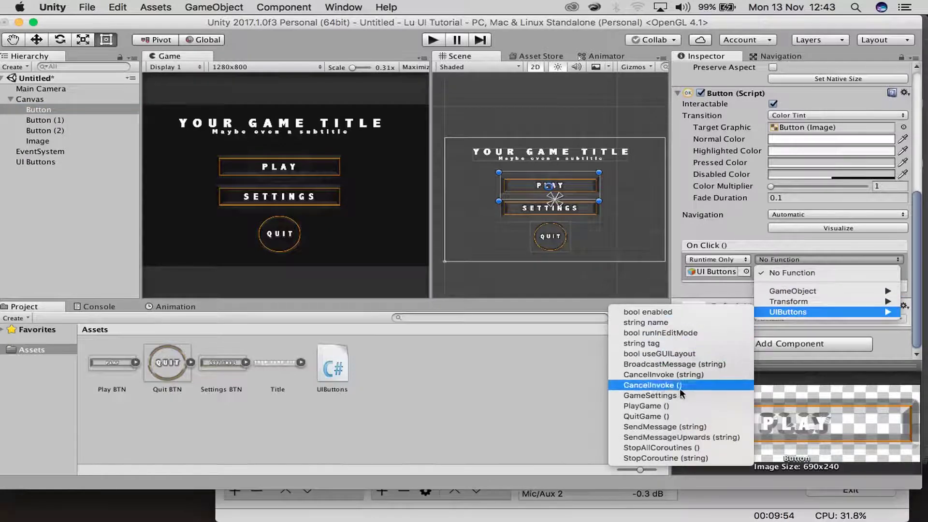
click(678, 404)
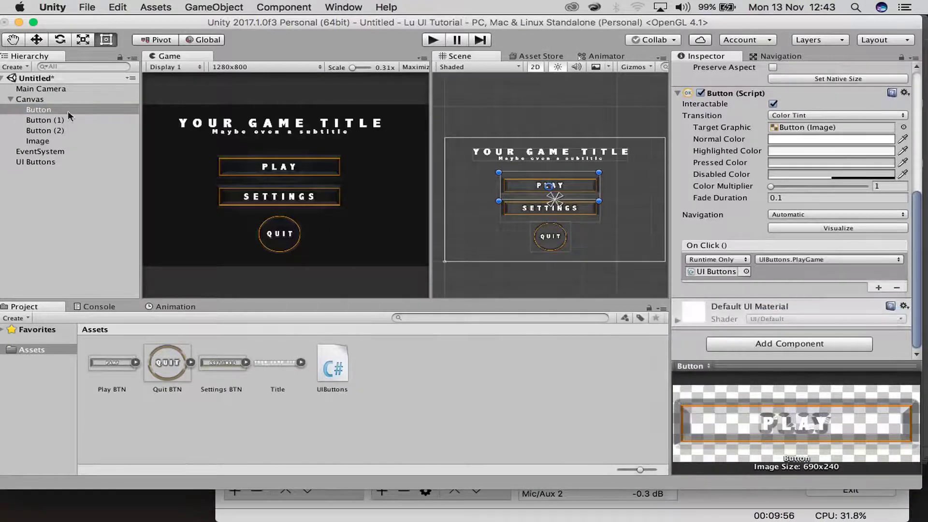
Add an On Click event to the settings button, Button (1), targeting the UI Buttons object and calling UIButtons.GameSettings
click(30, 131)
click(39, 120)
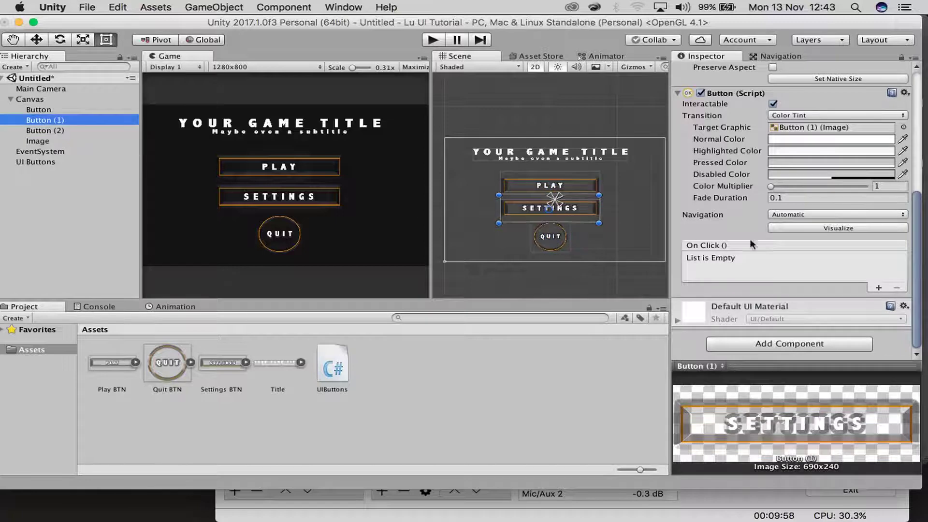
click(878, 287)
drag(34, 162, 84, 162)
click(57, 119)
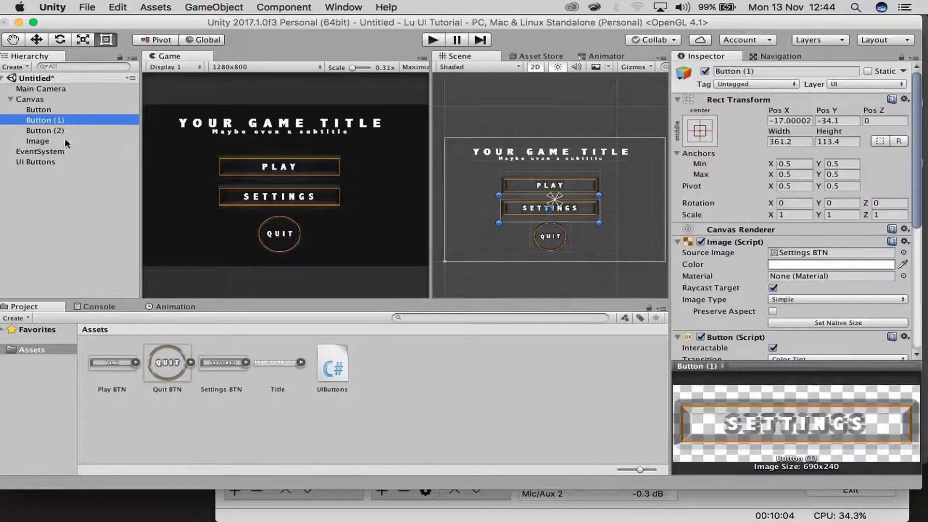
scroll(738, 245, down, 10)
drag(67, 164, 715, 270)
click(788, 261)
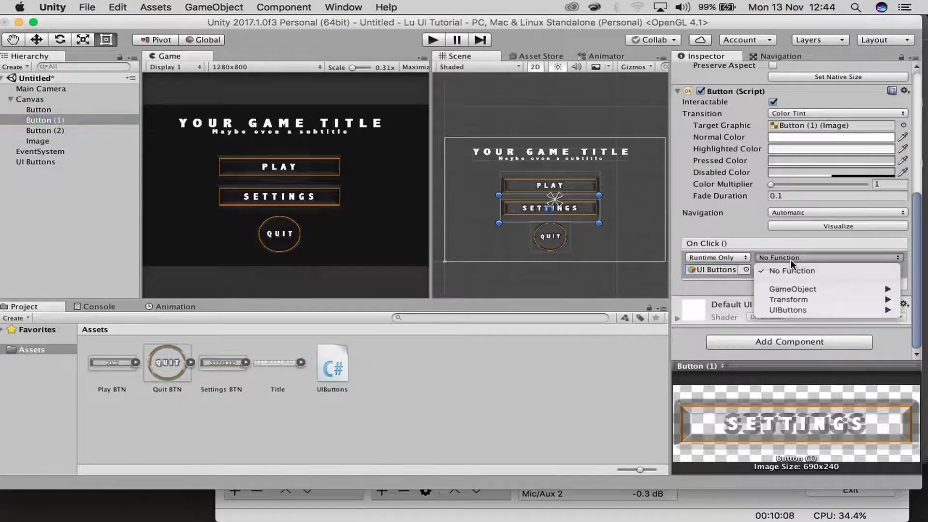
mouse_move(791, 310)
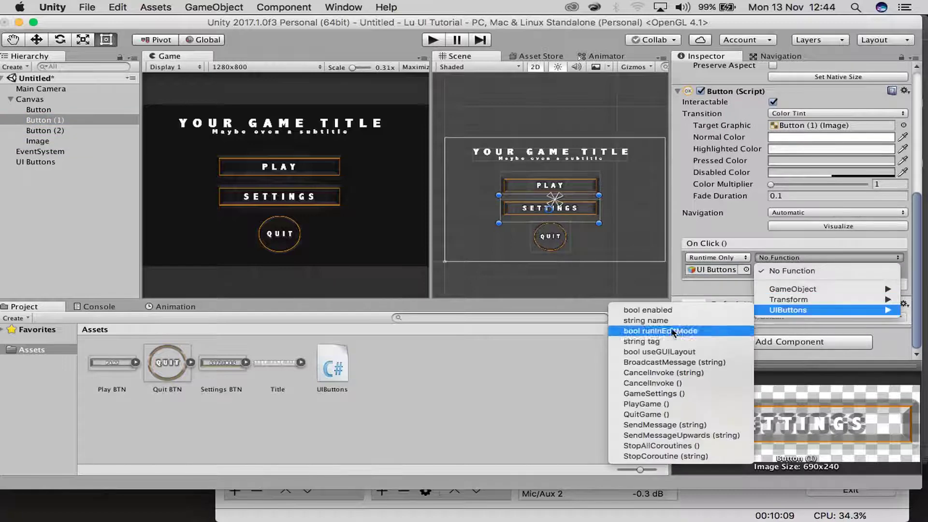
click(688, 393)
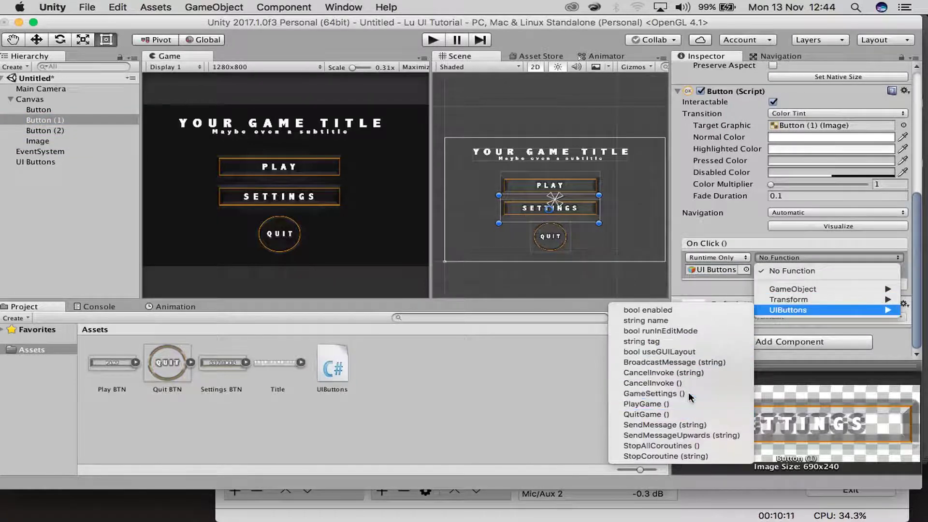
Add an On Click event to the quit button, Button (2), with UI Buttons calling UIButtons.QuitGame, and collapse the Canvas hierarchy
click(38, 130)
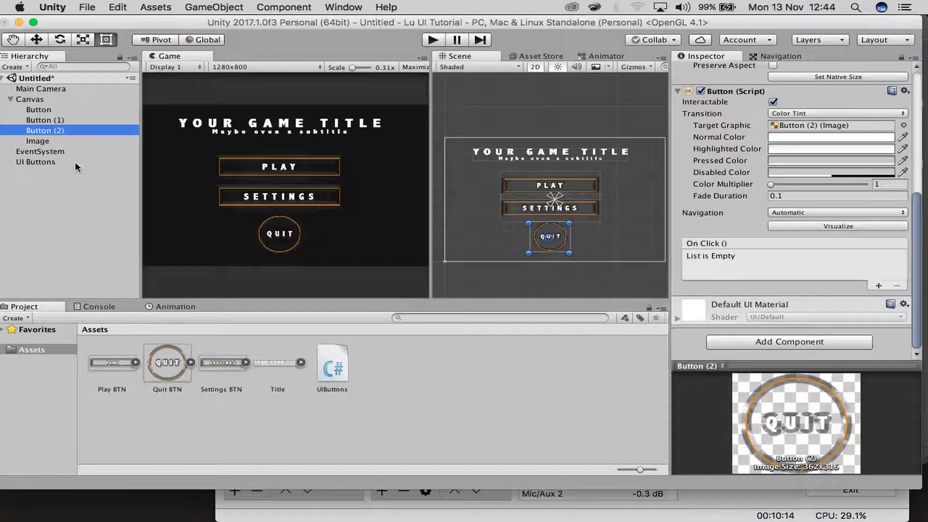
click(44, 161)
key(super+z)
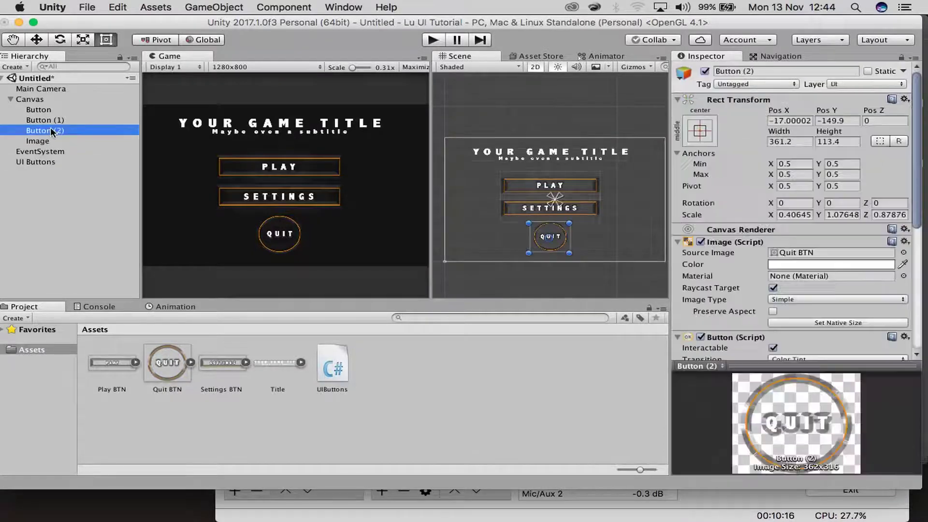
scroll(741, 261, down, 5)
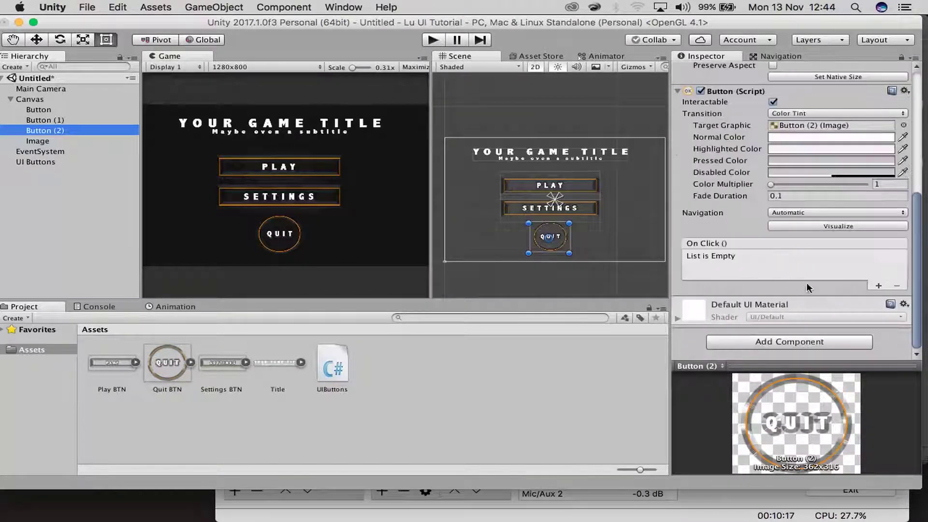
click(878, 286)
click(45, 146)
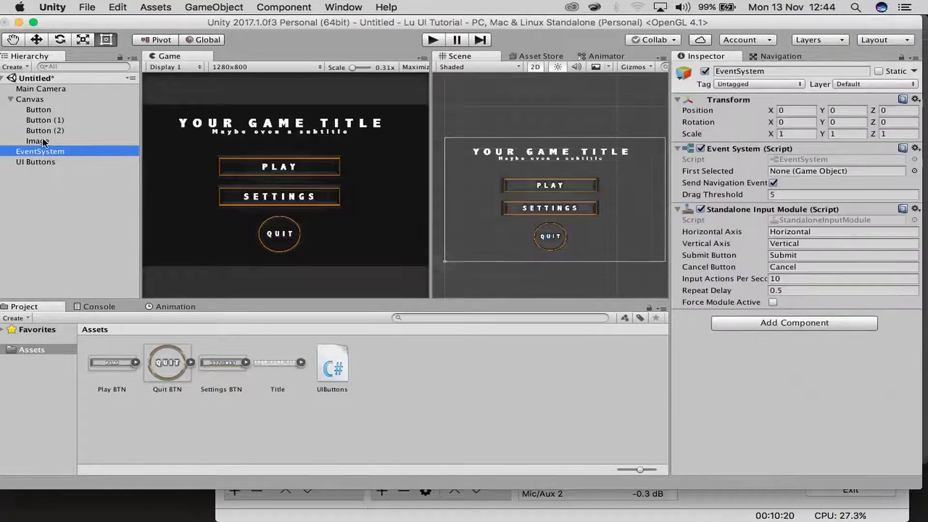
click(46, 129)
scroll(732, 207, down, 5)
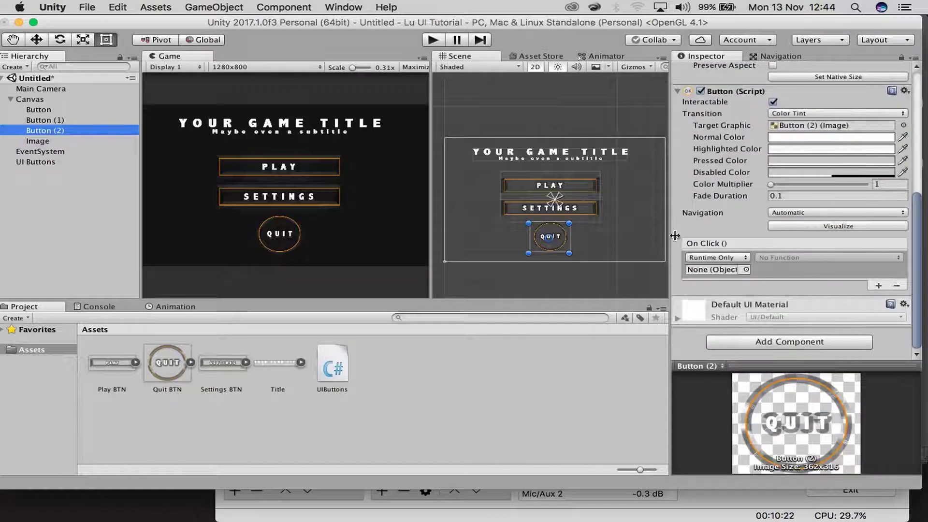
drag(21, 163, 725, 269)
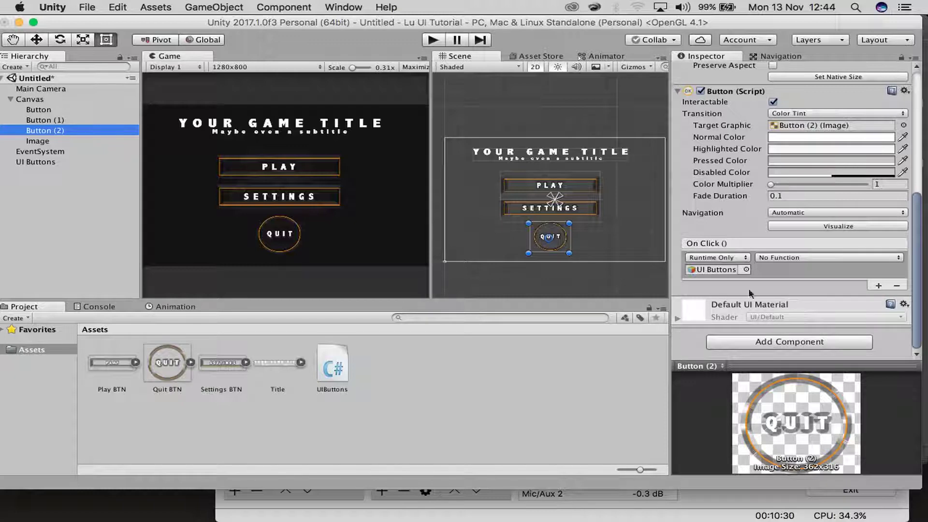
click(792, 258)
mouse_move(790, 310)
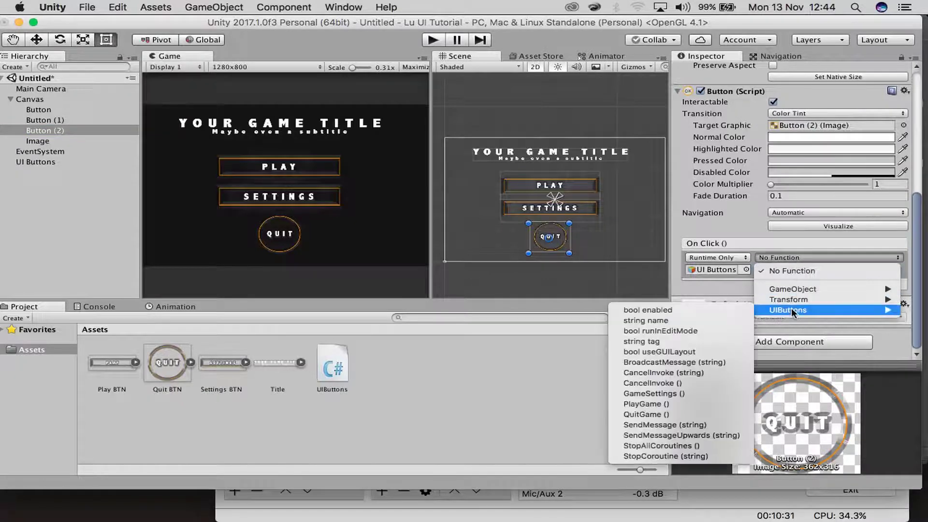
click(682, 414)
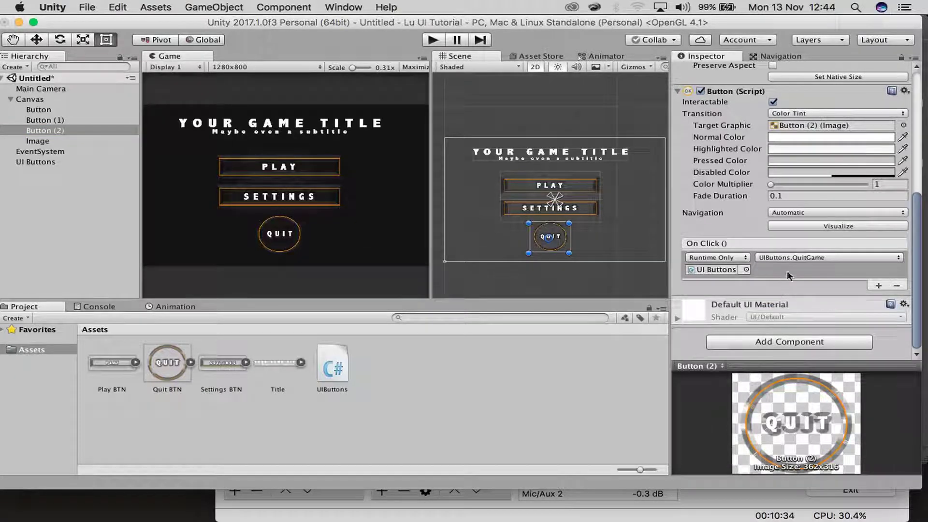
click(10, 99)
click(99, 242)
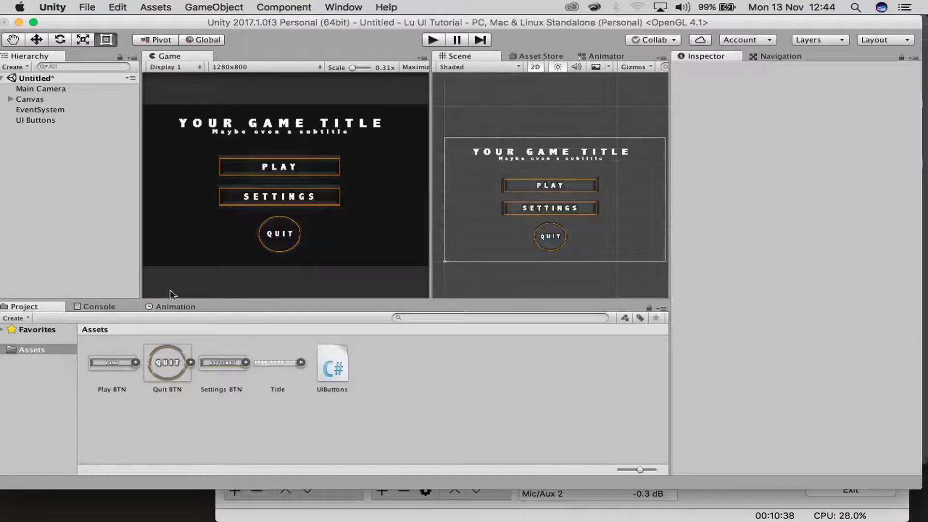
right_click(419, 378)
mouse_move(525, 289)
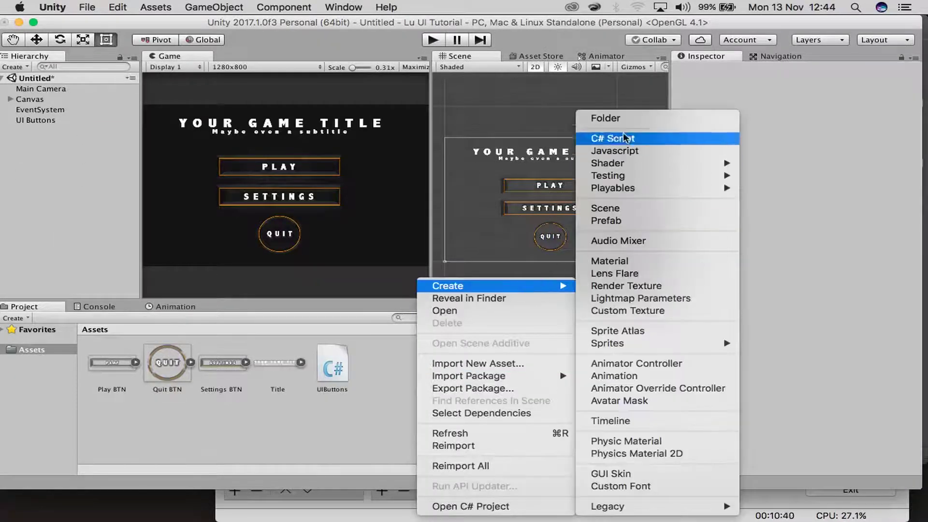
click(382, 402)
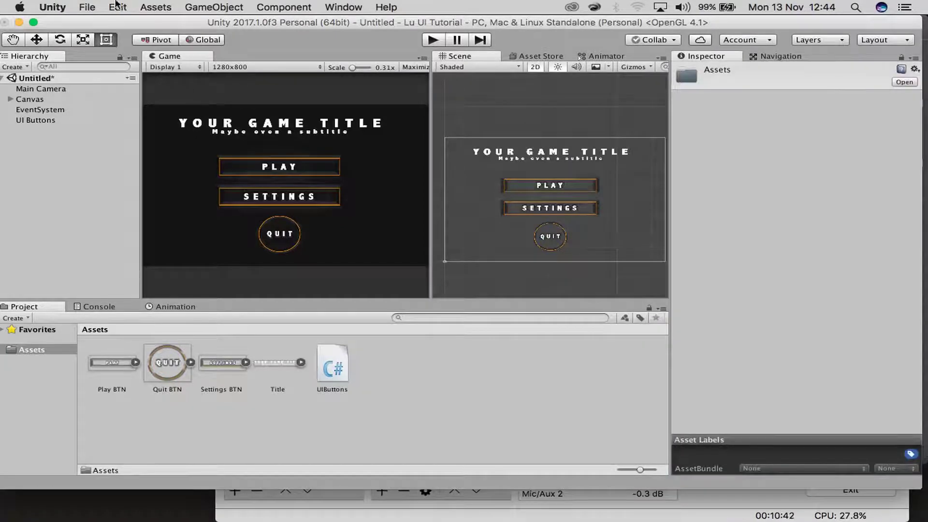
Save the current scene in the Assets folder as MenuSCene
click(86, 7)
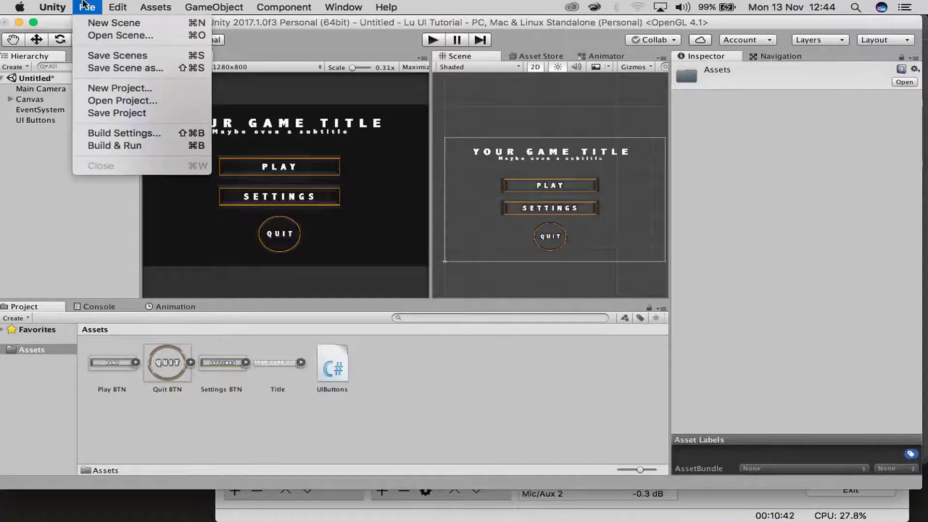
click(106, 58)
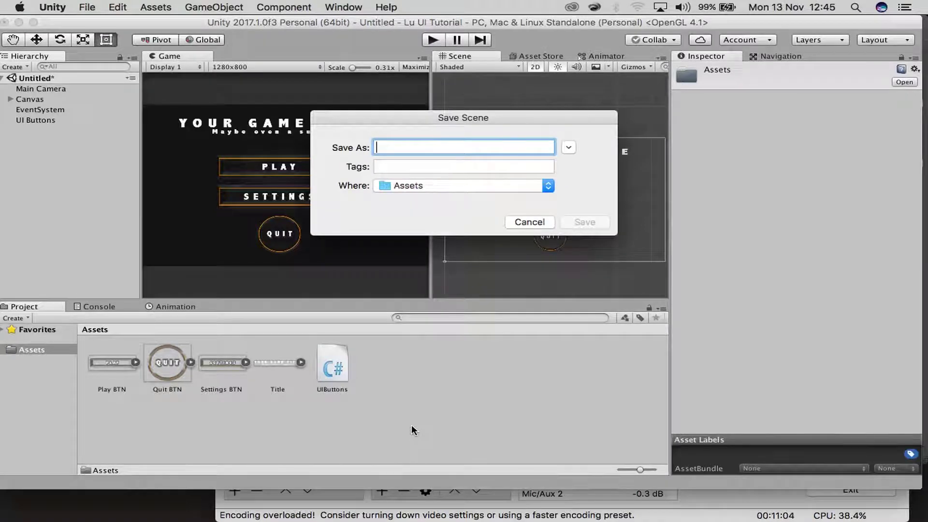
text(MenuSCene)
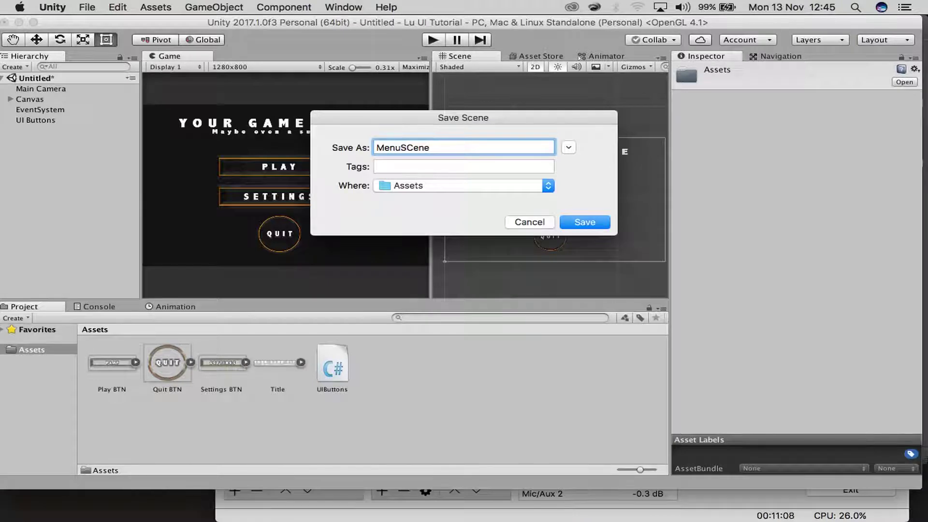
click(585, 222)
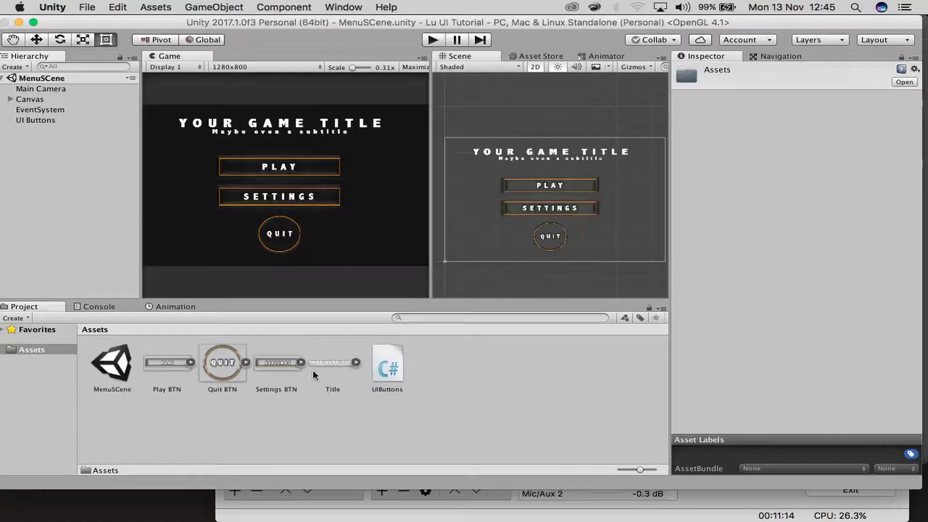
Create a new scene asset in the Assets folder and name it Leve
click(450, 362)
right_click(451, 361)
mouse_move(511, 286)
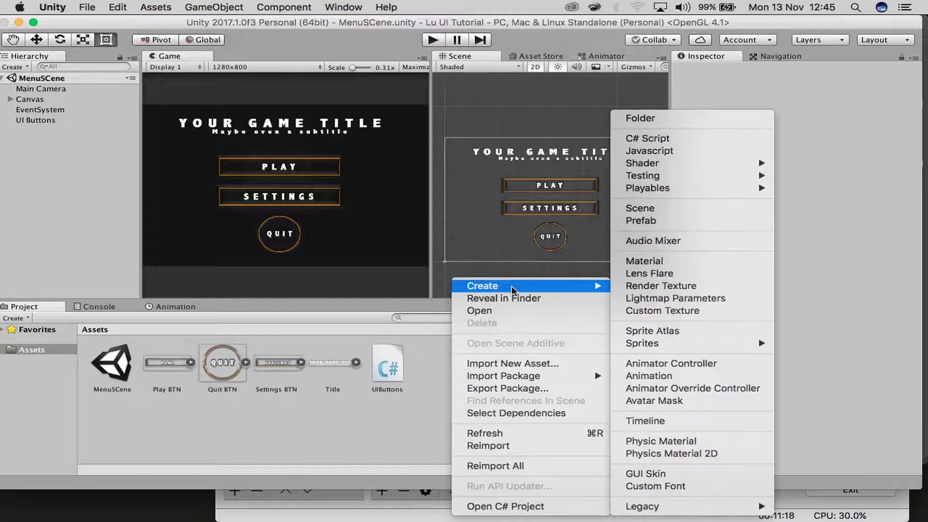
click(639, 208)
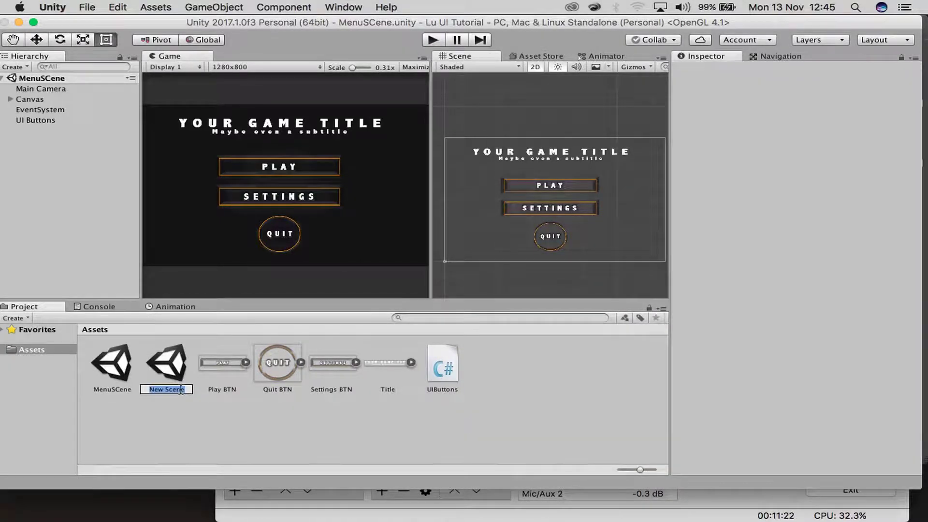
text(Leve)
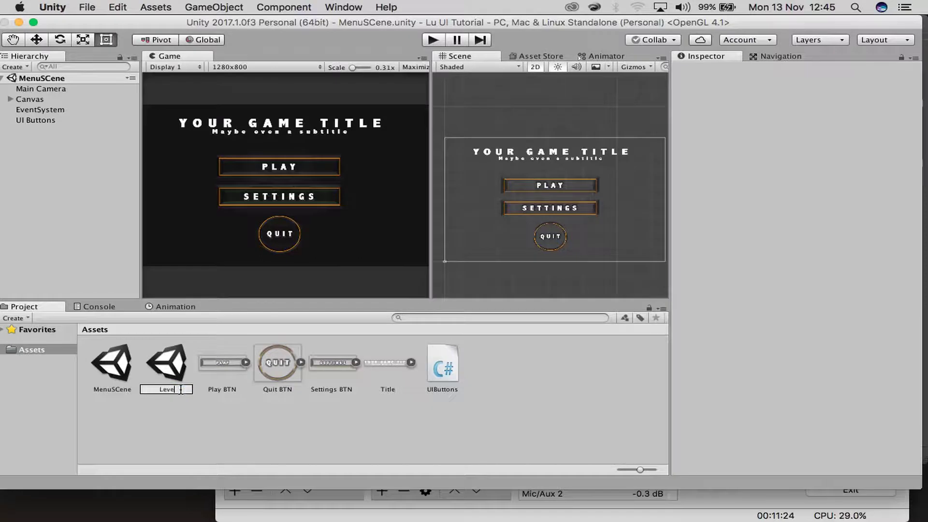
key(Return)
Open the Leve scene and rename its asset to one
right_click(240, 447)
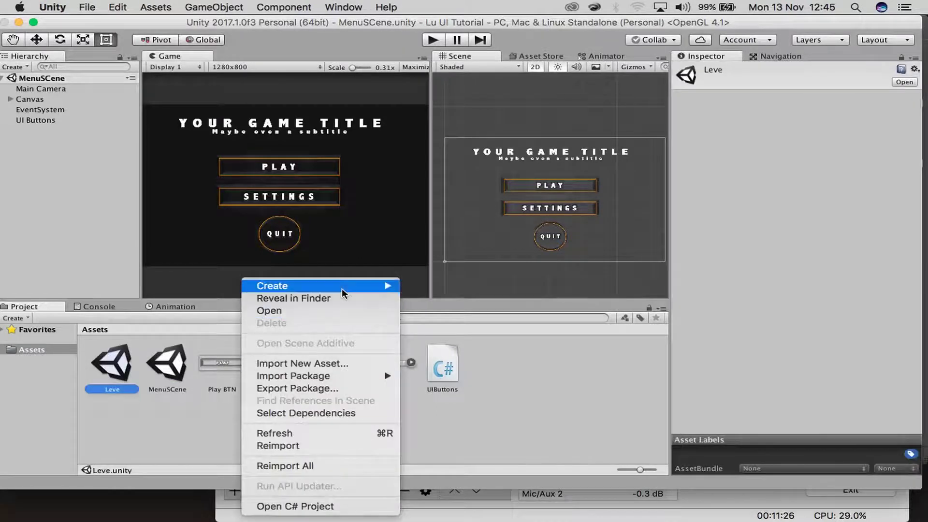
click(119, 394)
double_click(116, 389)
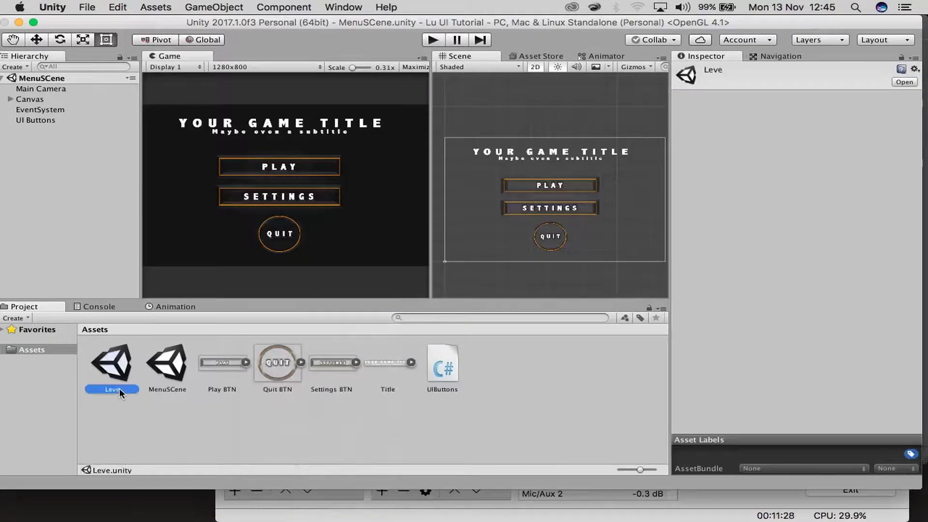
click(119, 391)
text(one)
key(Return)
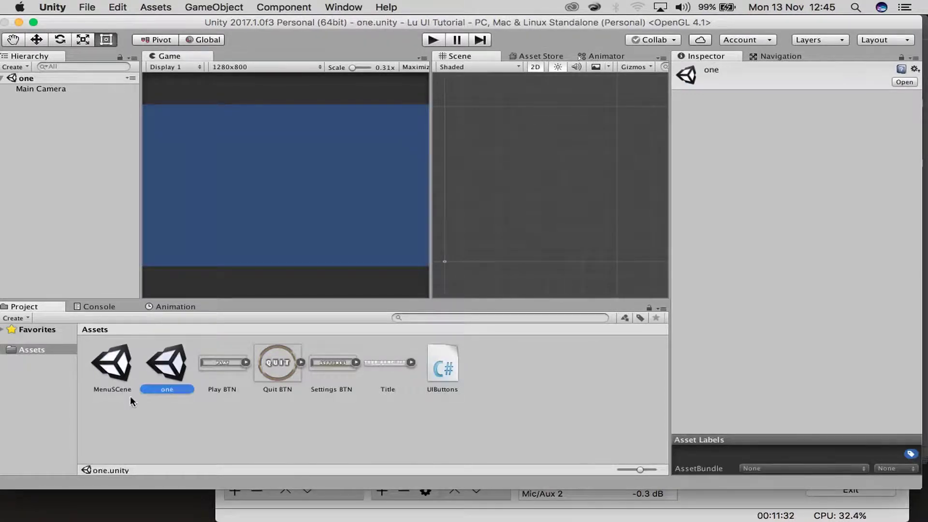
Create another scene asset, then copy the scene name gameScene from the PlayGame method's LoadScene call in Visual Studio
right_click(146, 424)
mouse_move(276, 293)
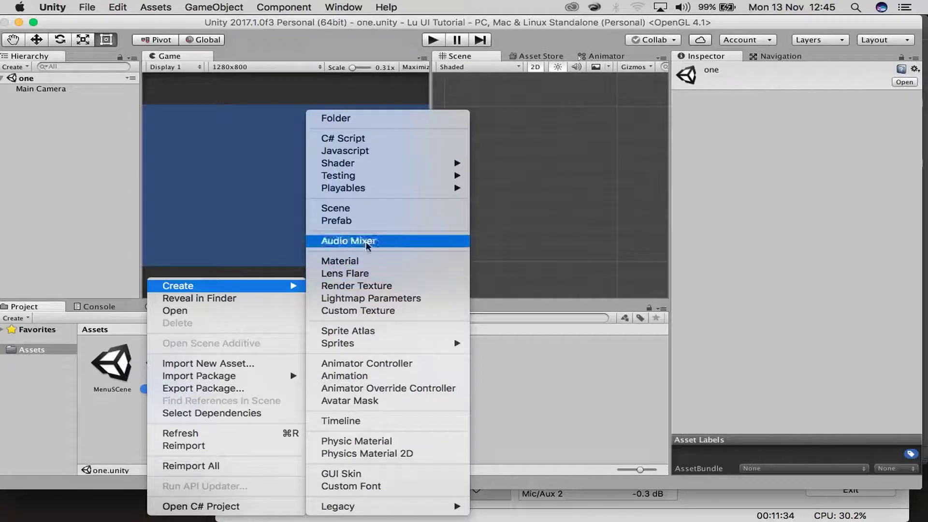
click(386, 209)
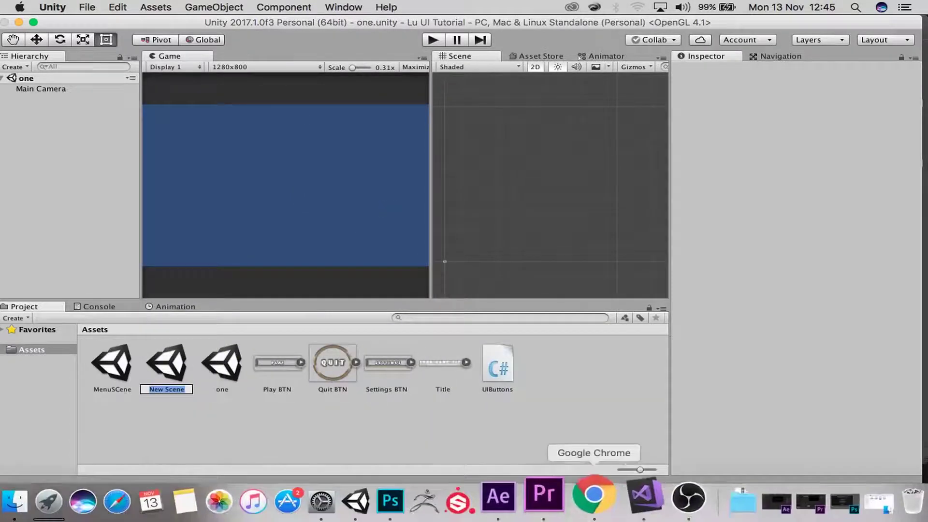
click(624, 505)
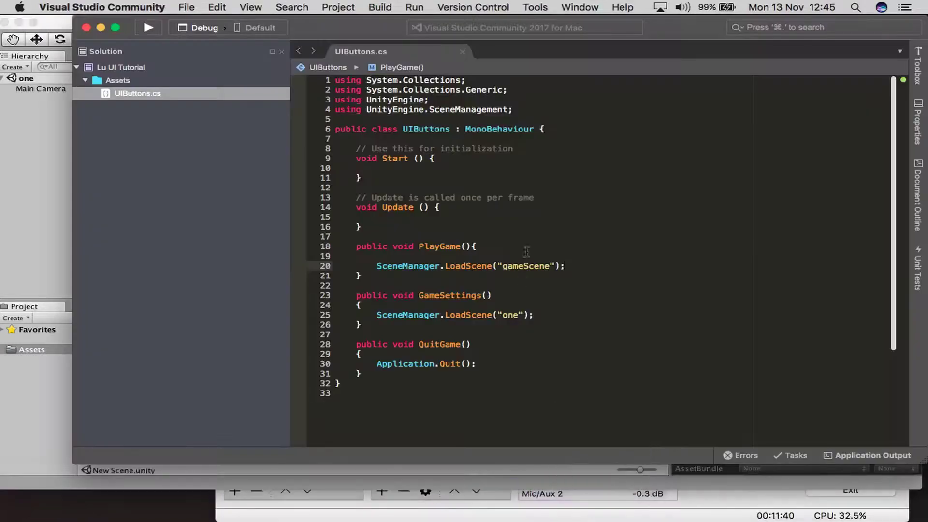
drag(549, 264, 504, 266)
key(super+c)
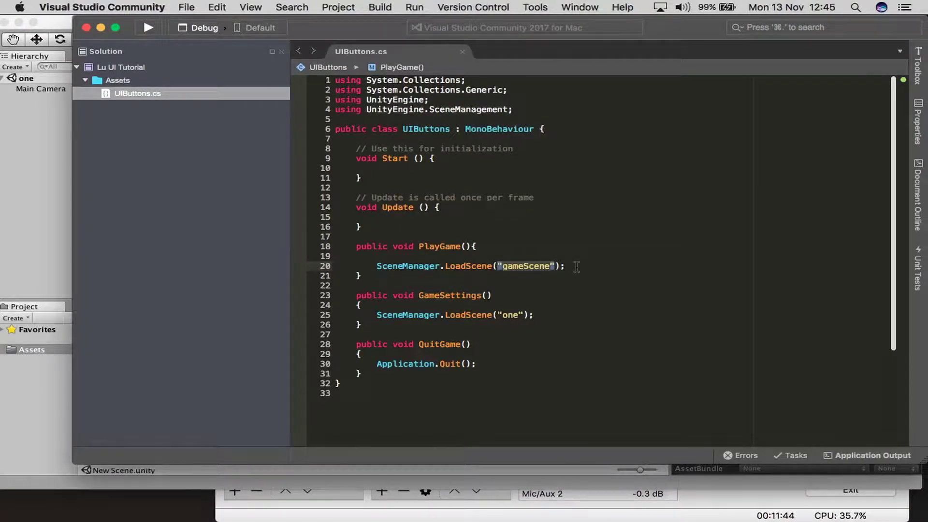
Switch back to Unity and rename the New Scene asset with the copied name gameScene
click(1, 243)
click(168, 389)
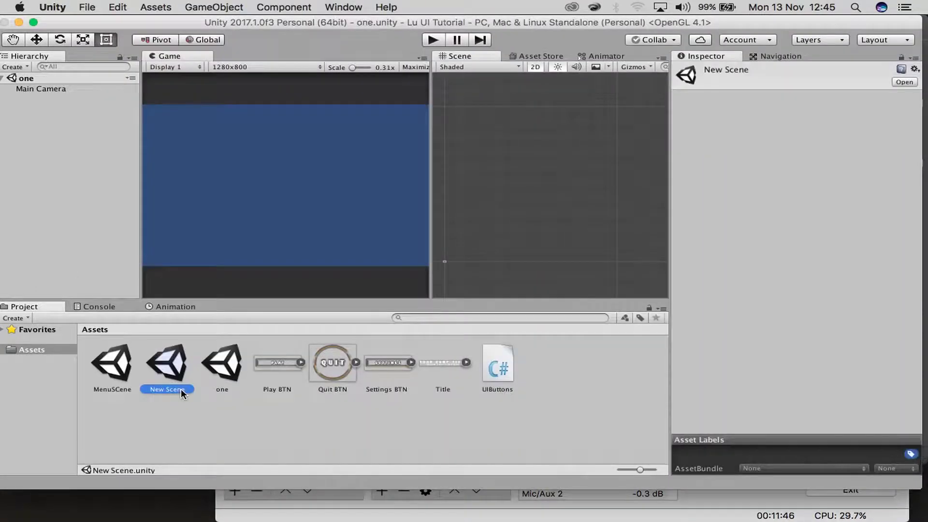
key(Return)
key(super+v)
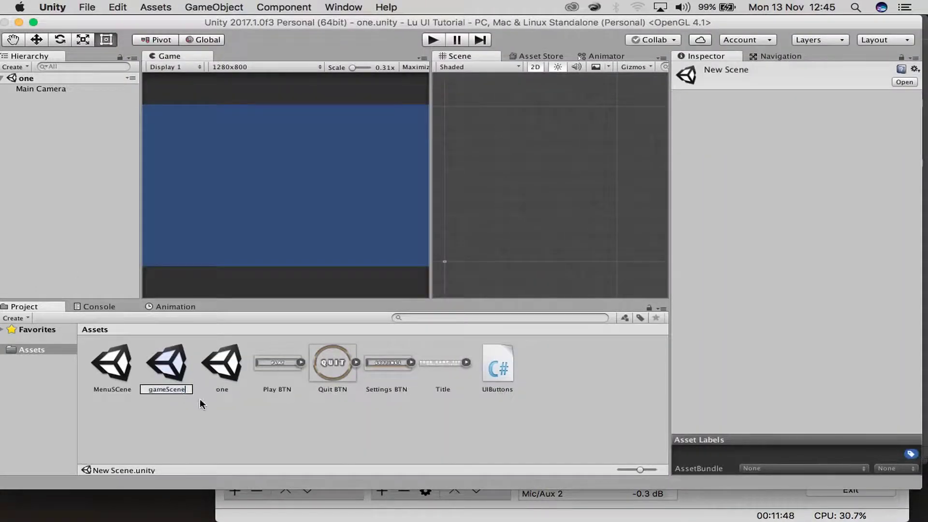
key(Return)
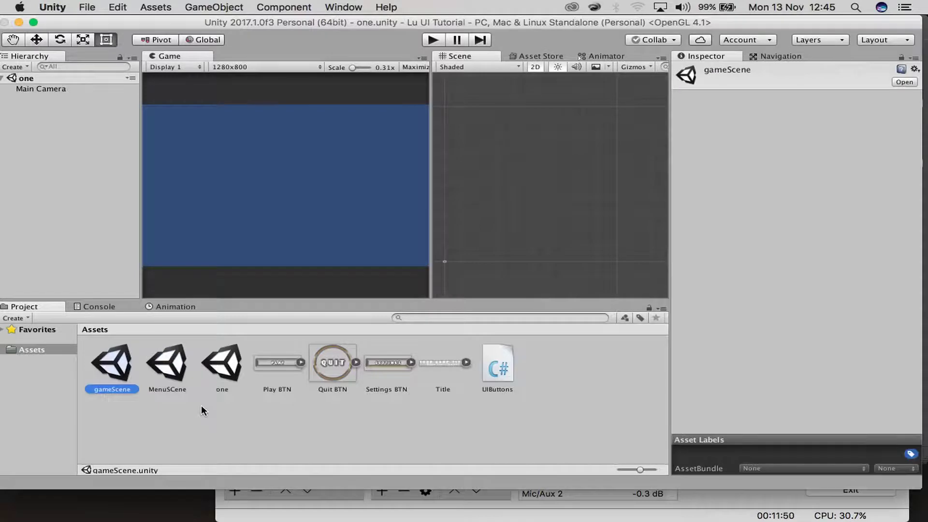
Open the Build Settings and add the scenes one, MenuSCene and gameScene to Scenes In Build
click(87, 6)
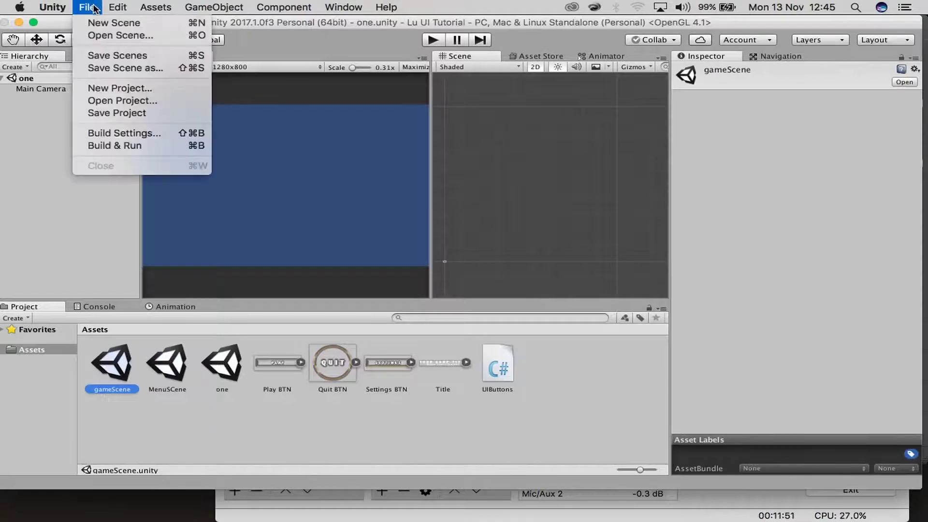
click(137, 134)
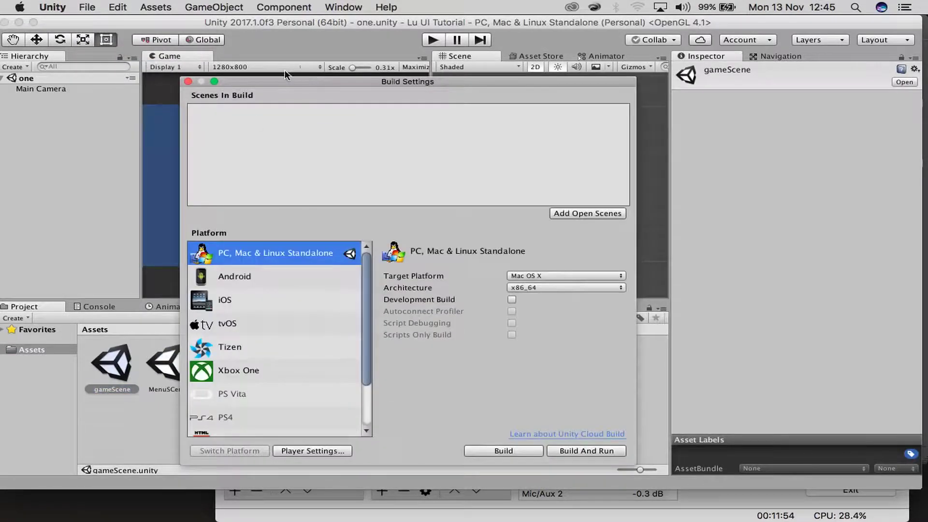
drag(276, 83, 407, 73)
click(691, 205)
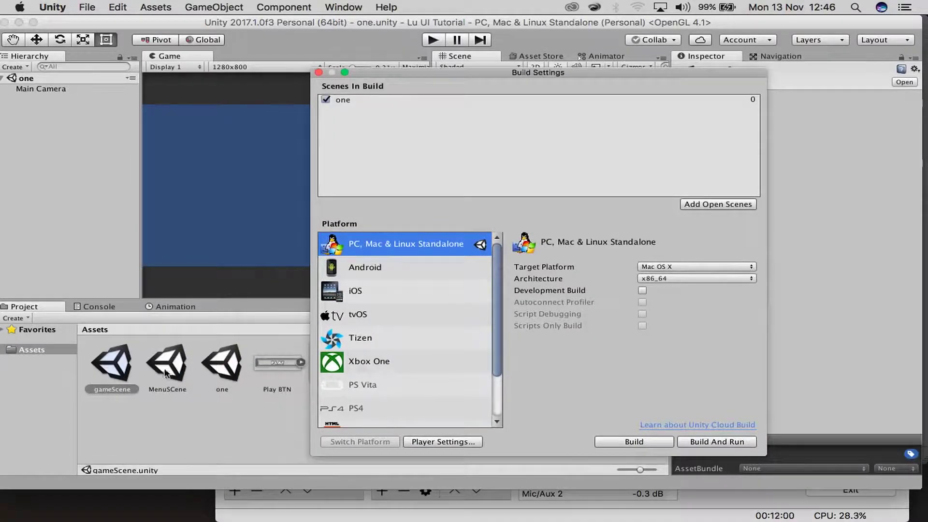
drag(155, 369, 389, 186)
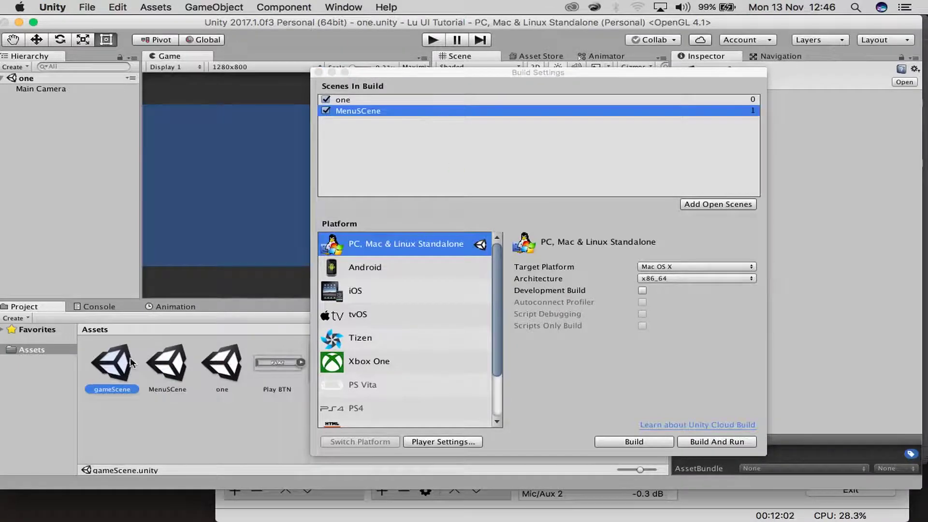
drag(130, 362, 411, 166)
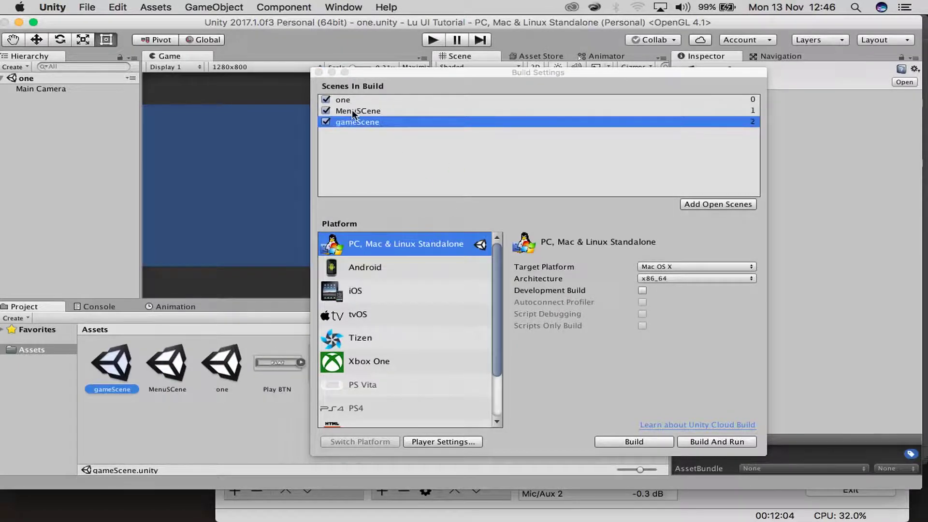
Reorder the build scenes so MenuSCene comes first, gameScene second and one third
drag(365, 108, 361, 95)
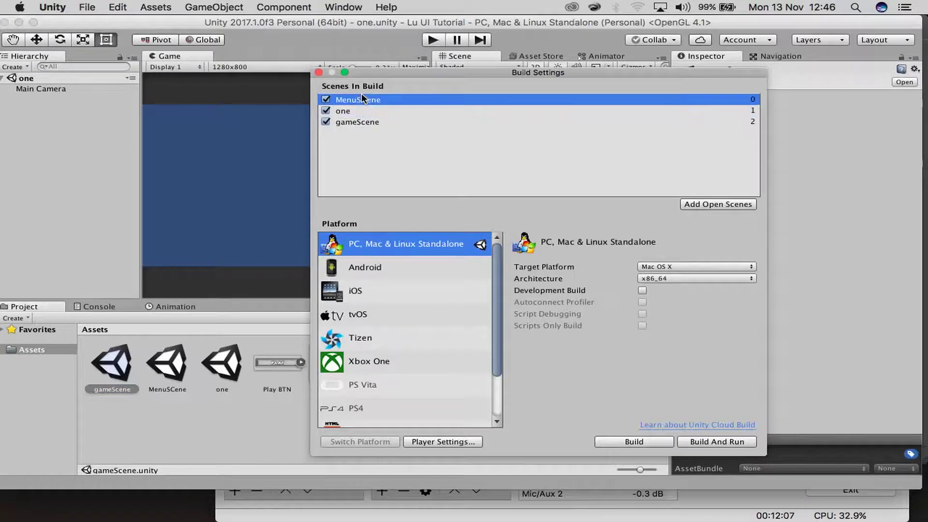
drag(356, 120, 364, 103)
click(359, 122)
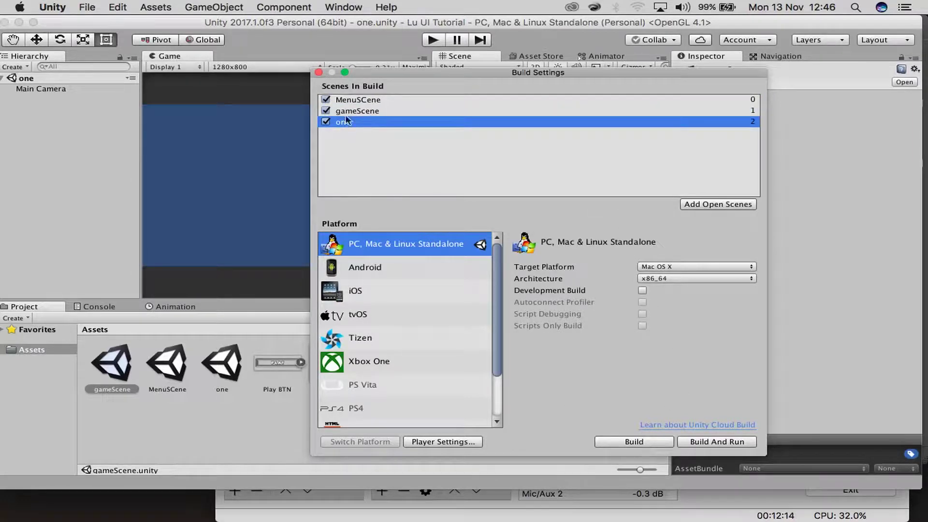
Build and run the Mac OS X player, saving it as UI Test Game in the Lu UI Tutorial folder
click(686, 444)
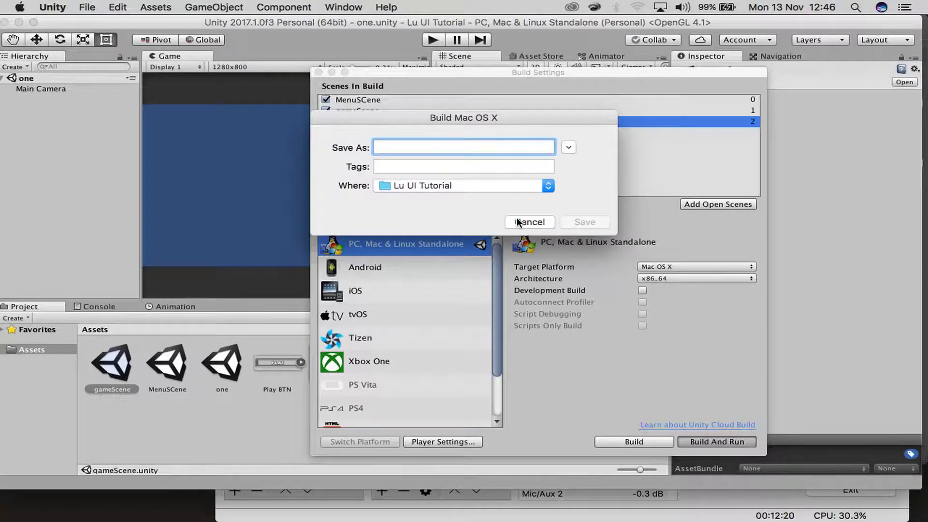
text(UI)
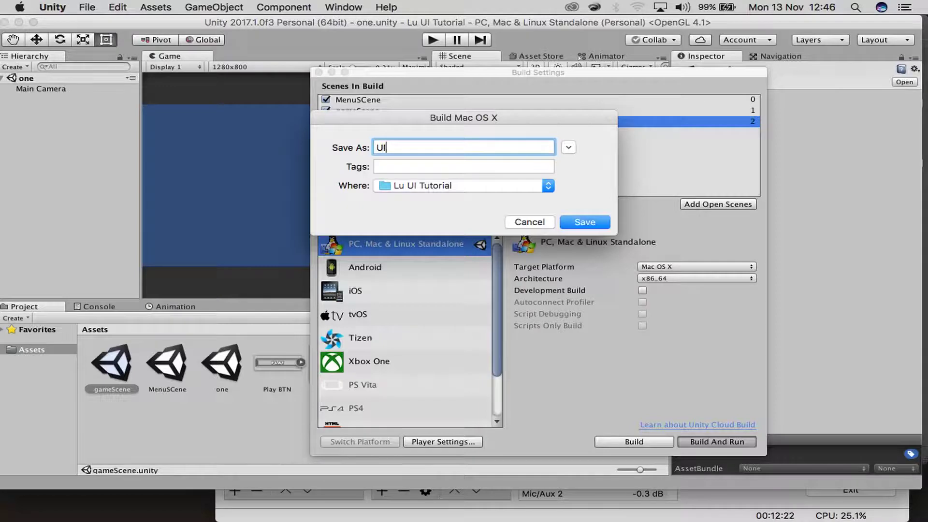
text( Test Gam)
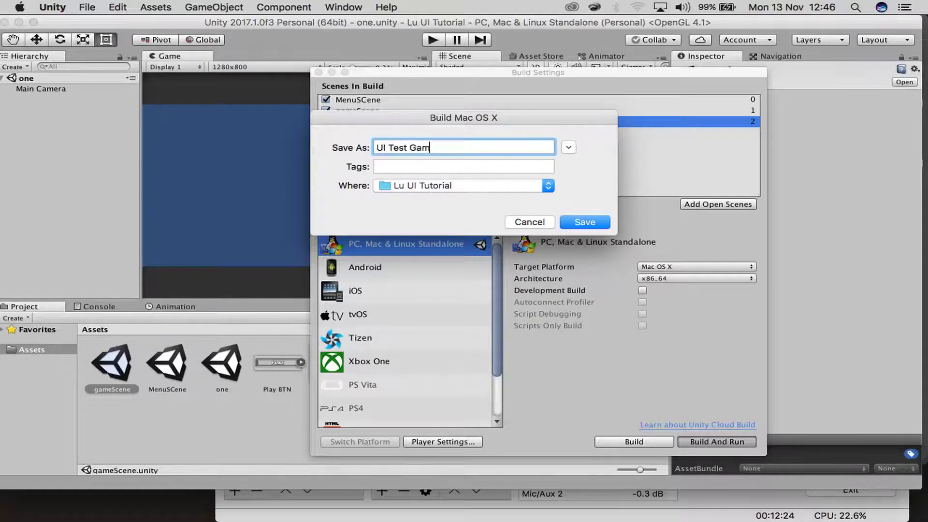
key(Return)
click(585, 222)
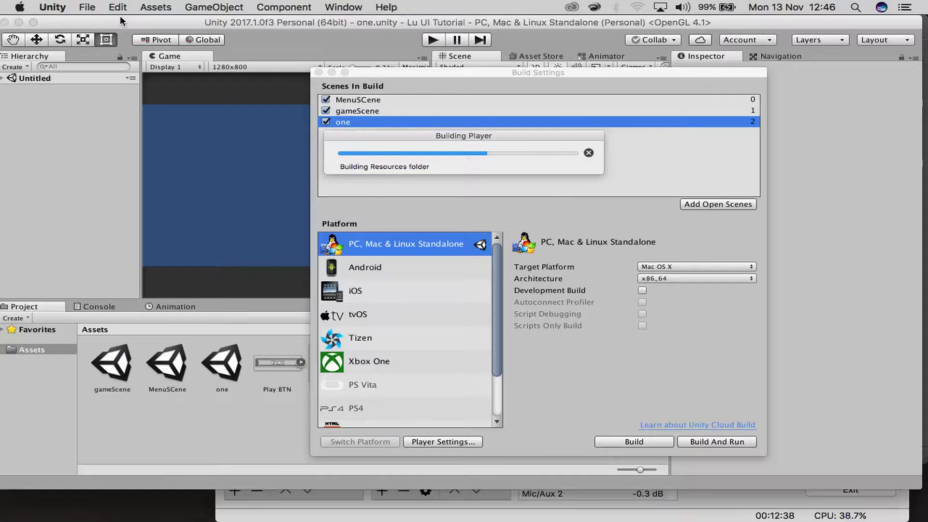
drag(120, 18, 281, 35)
drag(126, 19, 239, 23)
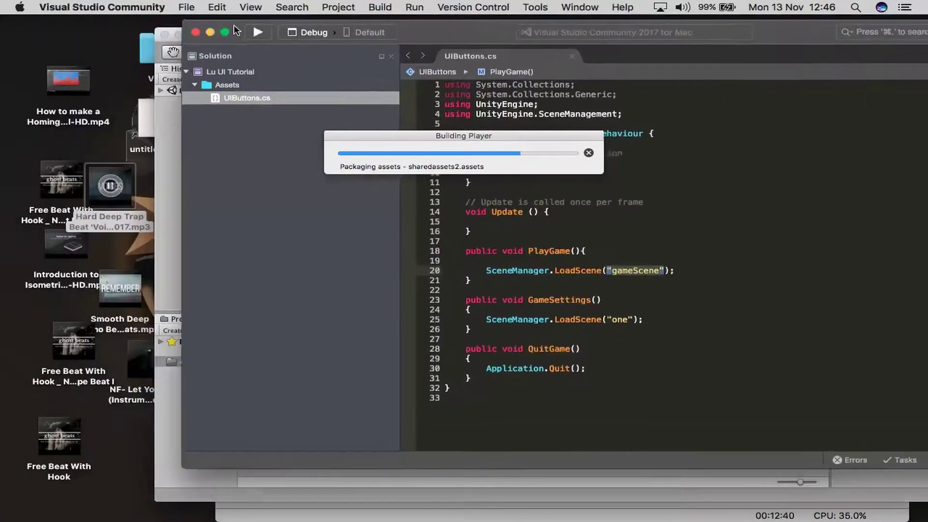
click(110, 188)
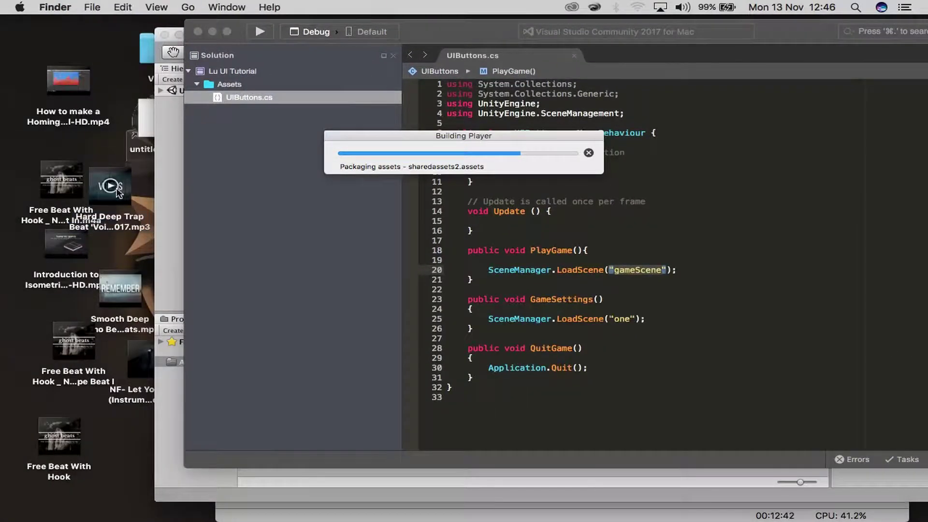
drag(450, 37, 289, 33)
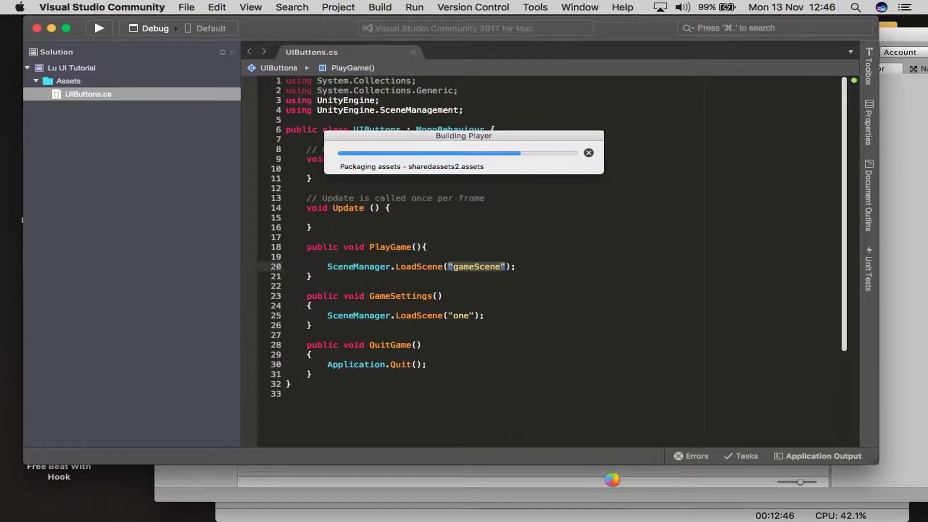
mouse_move(657, 502)
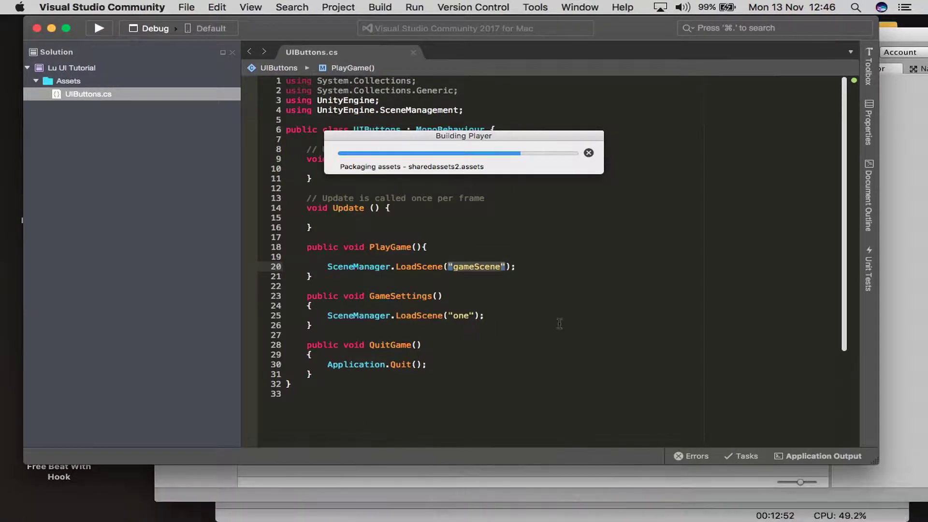
Return to the Unity window and switch to the built UI Test Game application
click(920, 184)
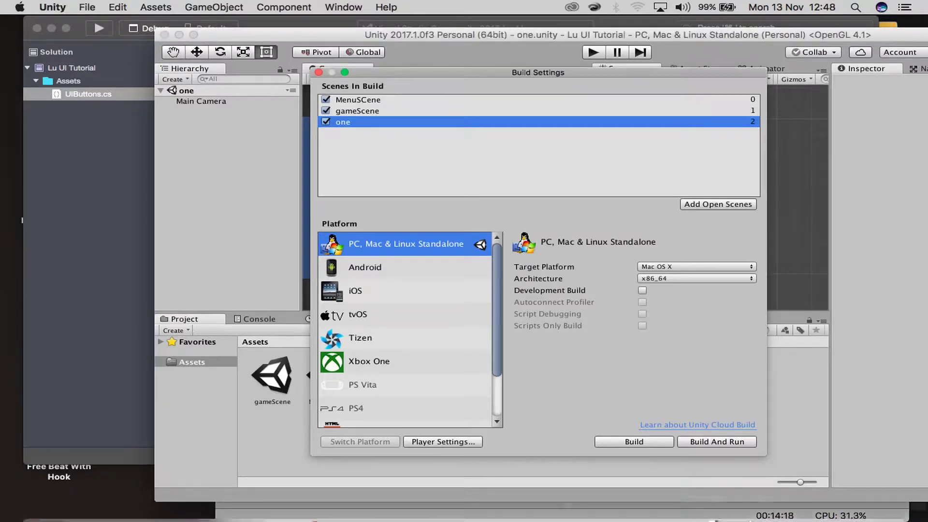
mouse_move(751, 498)
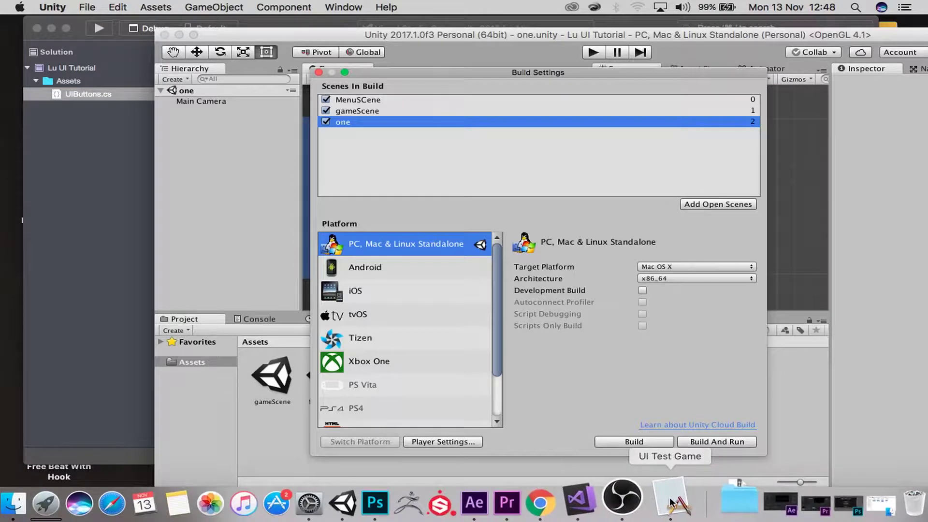
click(671, 502)
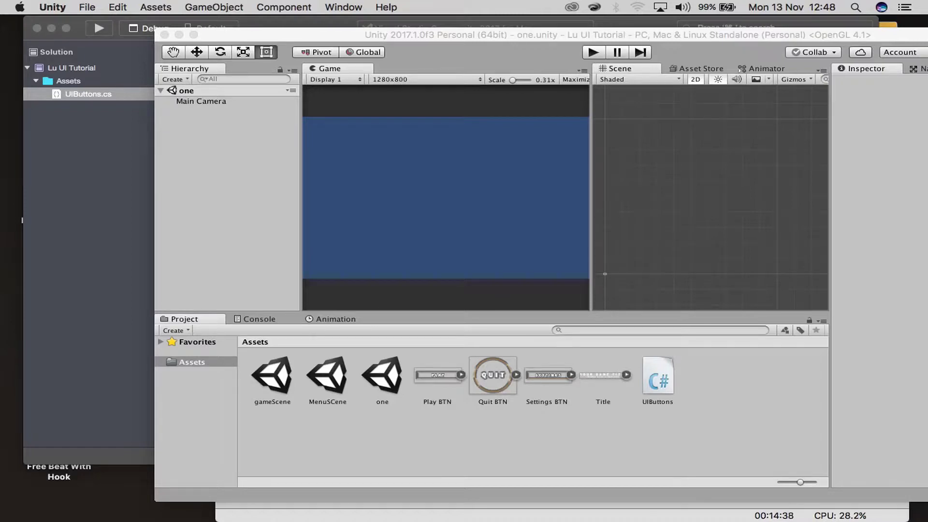
Switch to the built game's configuration window, move it higher on the screen and start the game
mouse_move(681, 519)
click(682, 501)
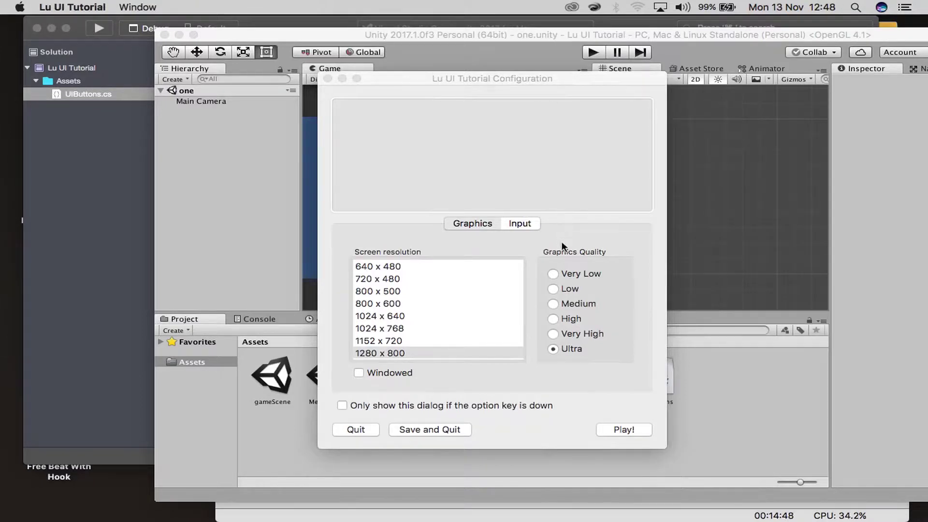
click(507, 404)
click(354, 407)
drag(414, 80, 419, 47)
mouse_move(667, 510)
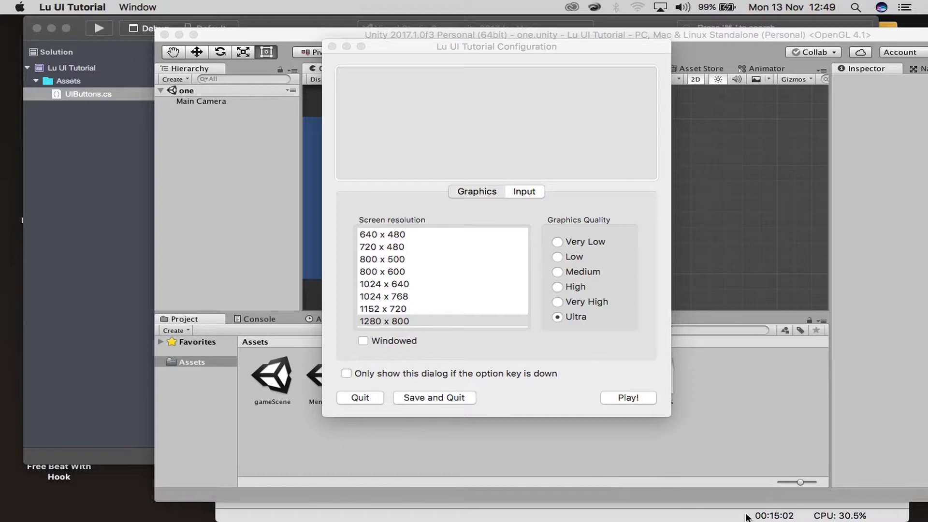
click(618, 399)
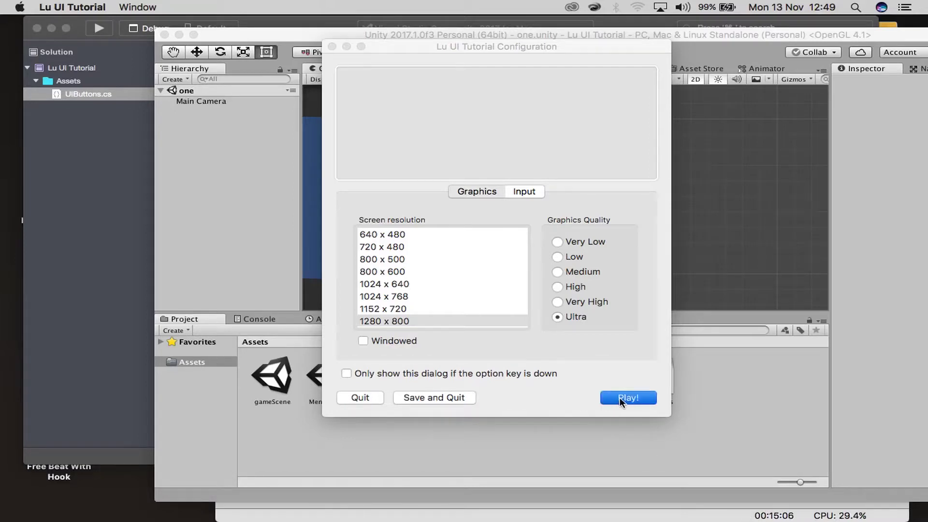
click(610, 396)
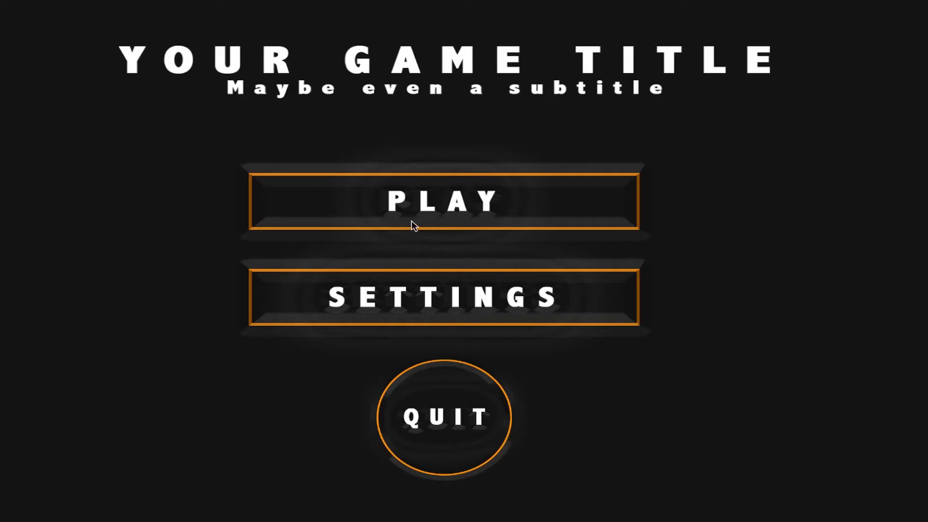
mouse_move(4, 2)
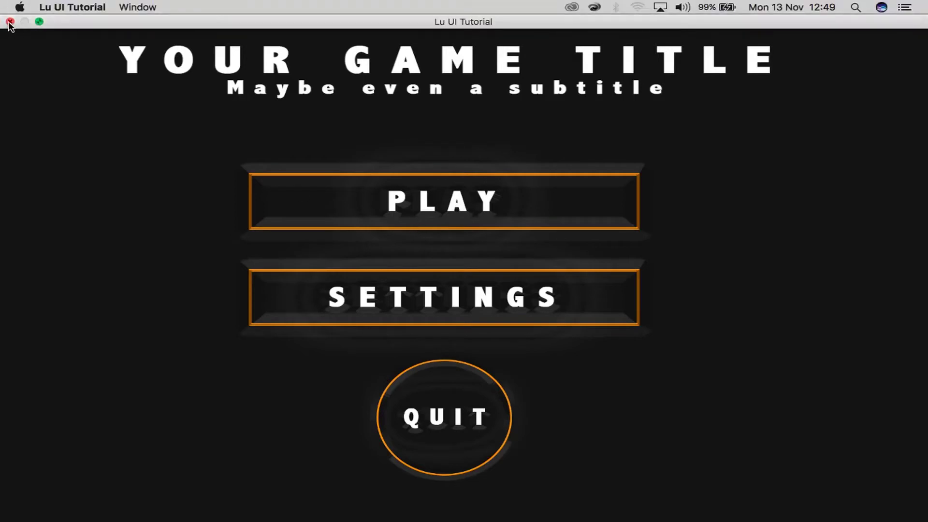
click(9, 21)
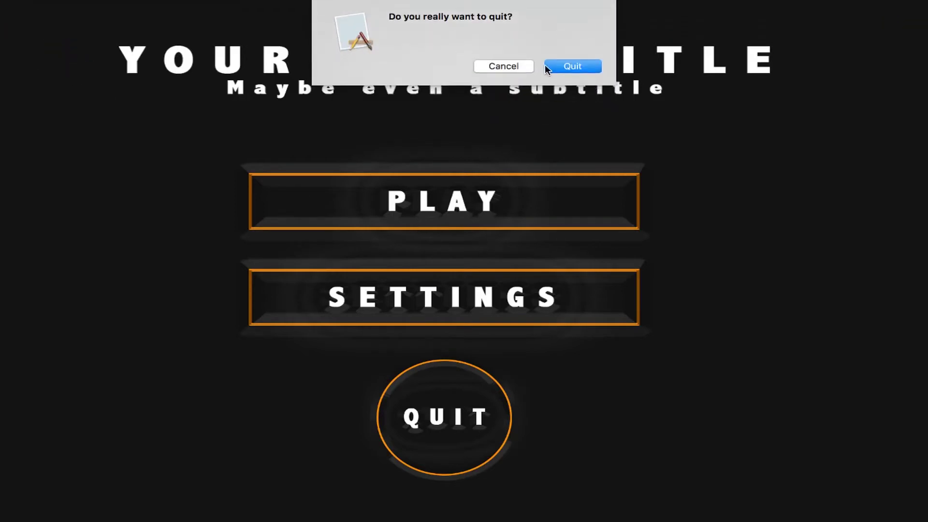
click(531, 65)
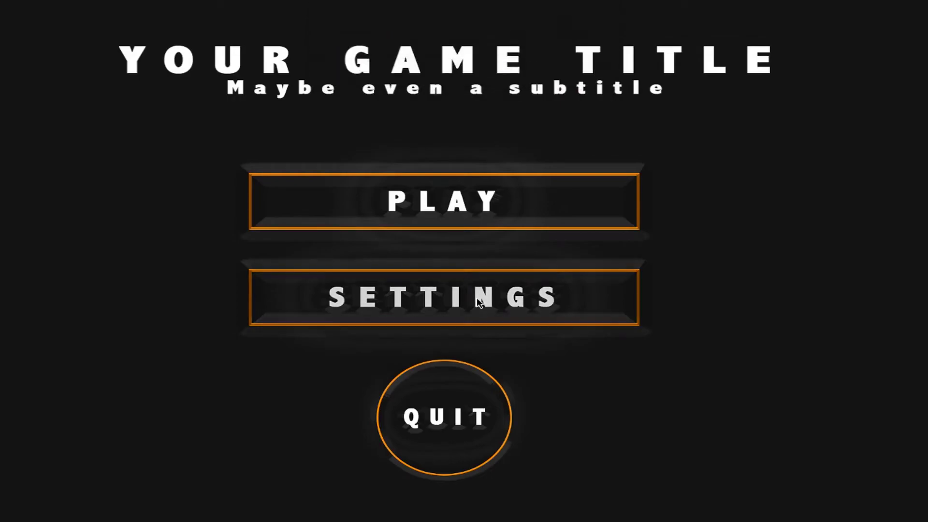
Test the game menu's Settings button, then quit the running game and confirm
click(476, 297)
mouse_move(2, 1)
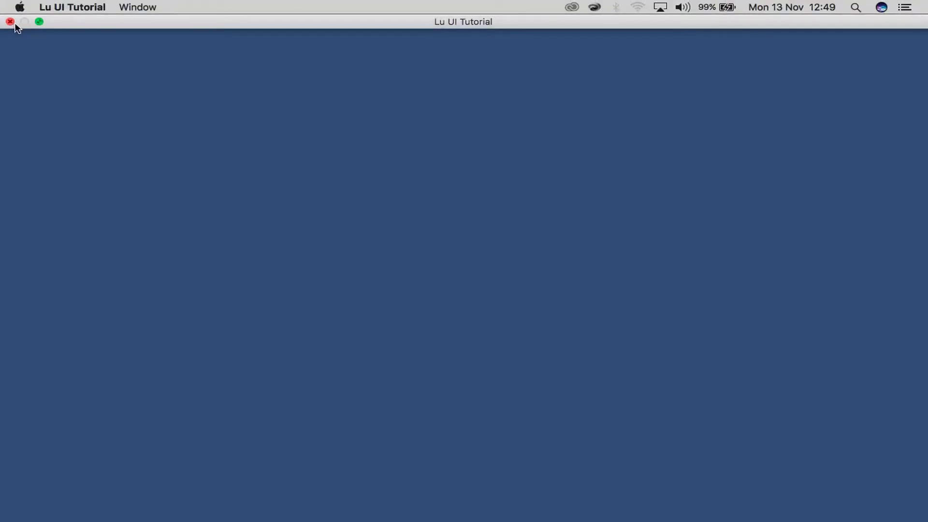
click(10, 21)
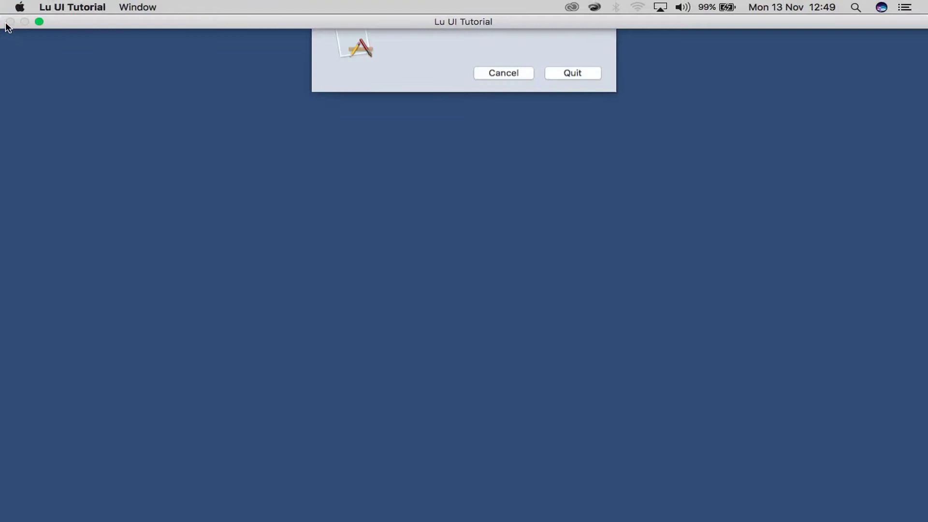
click(556, 95)
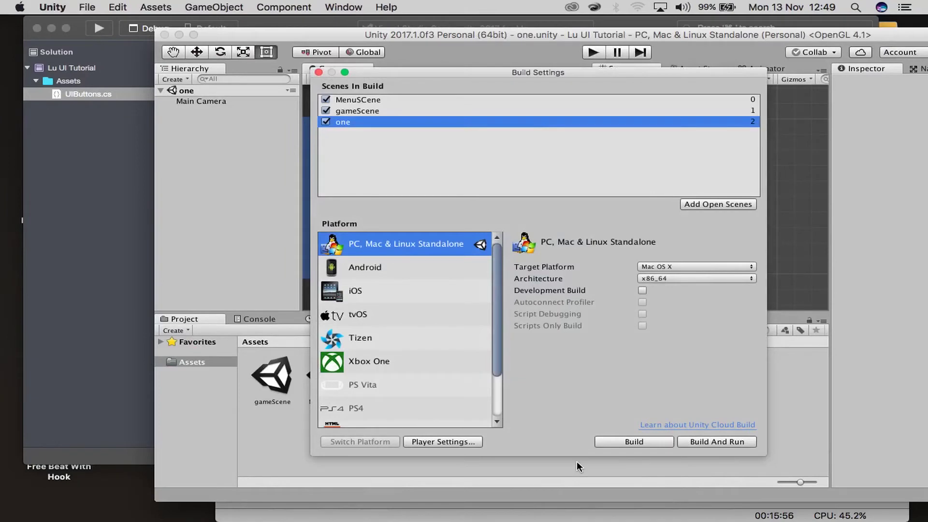
click(624, 514)
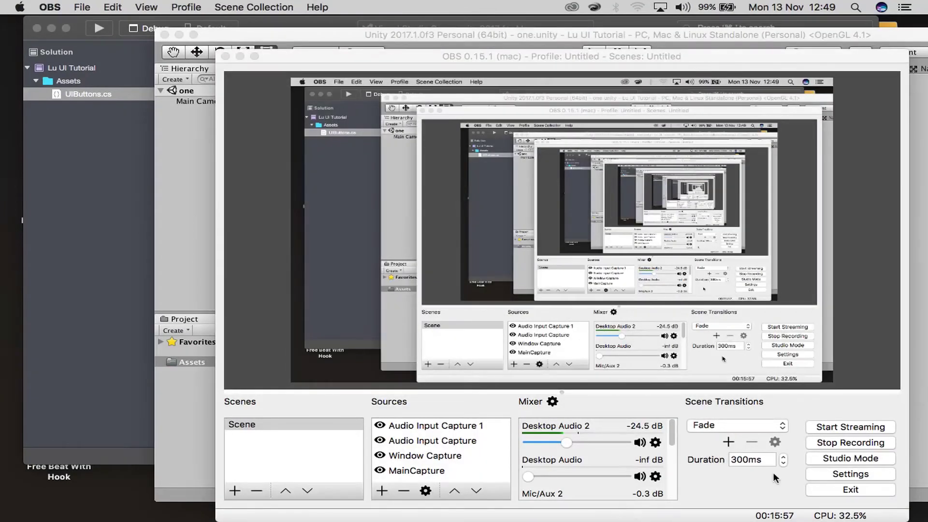
click(178, 250)
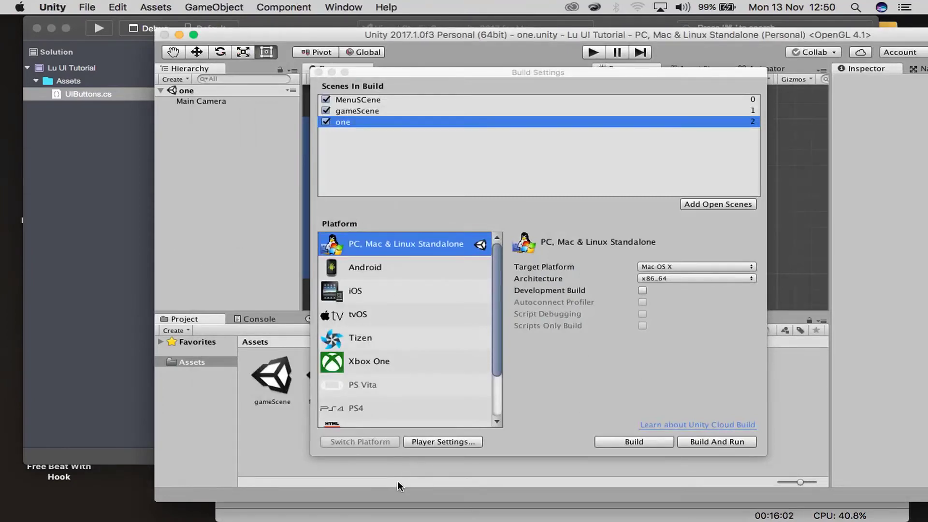